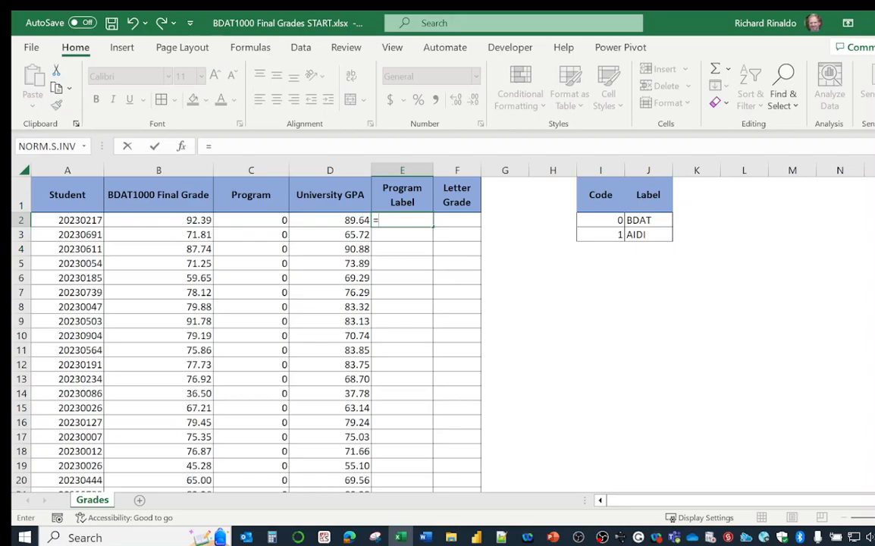
# Insert the VLOOKUP function from the Lookup & Reference category into E2
pyautogui.click(83, 146)
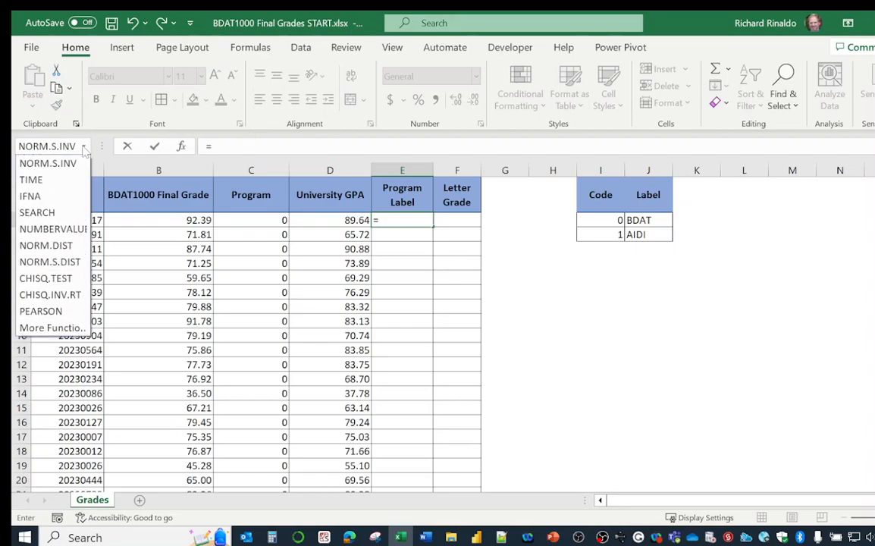
pyautogui.click(55, 328)
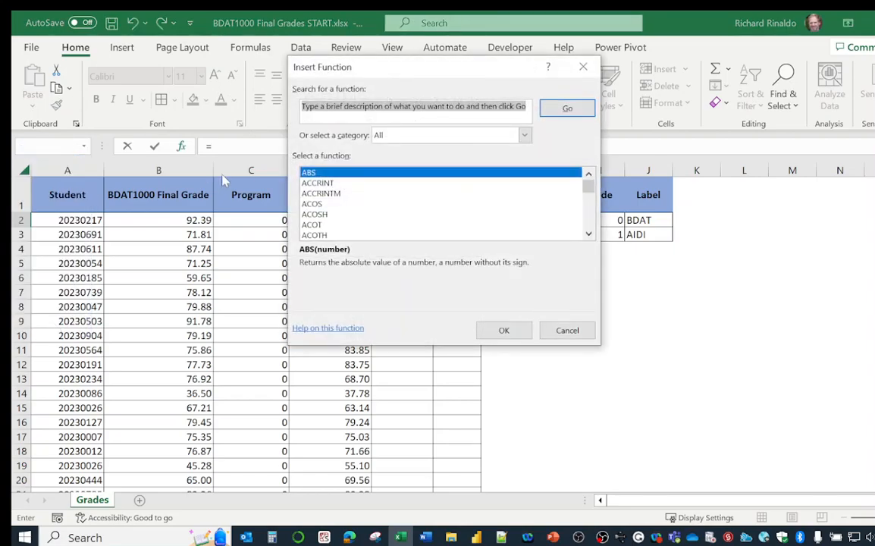
pyautogui.click(524, 135)
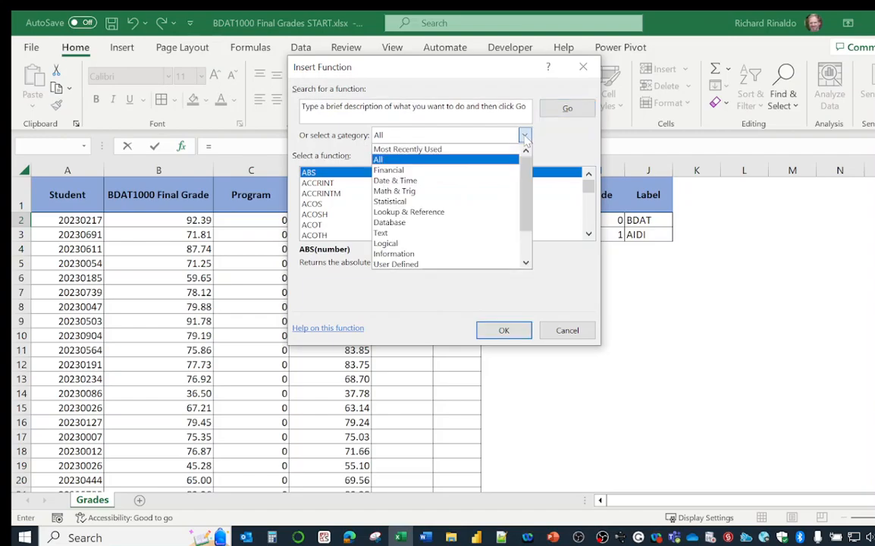
pyautogui.click(427, 213)
pyautogui.scroll(-8, 398, 214)
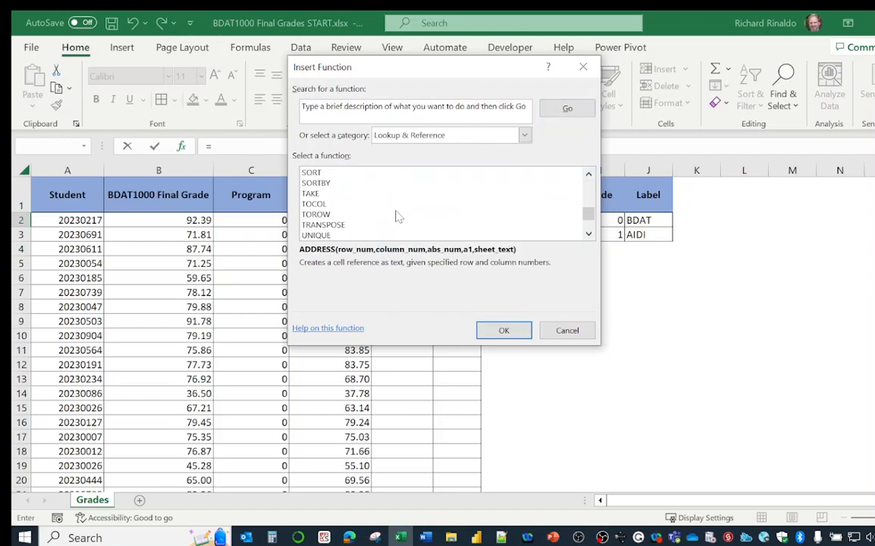
pyautogui.scroll(-2, 393, 219)
pyautogui.click(325, 184)
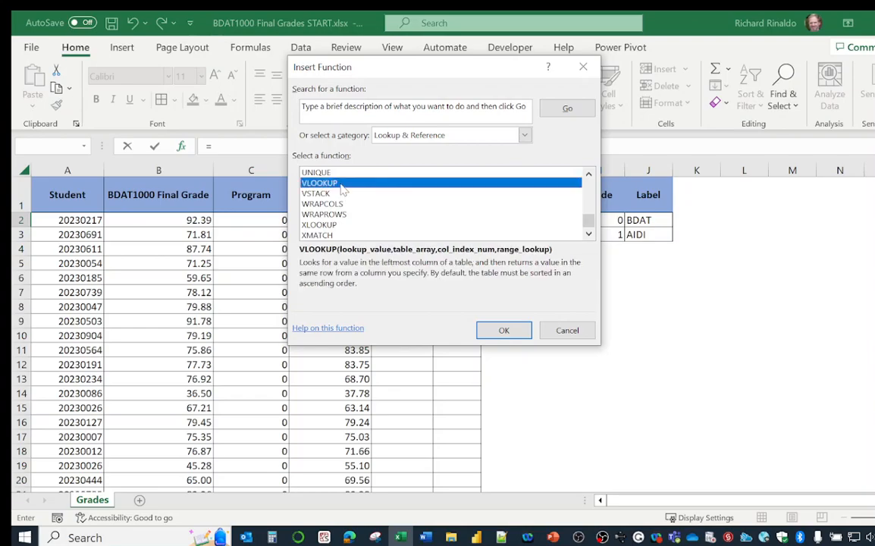
pyautogui.click(504, 330)
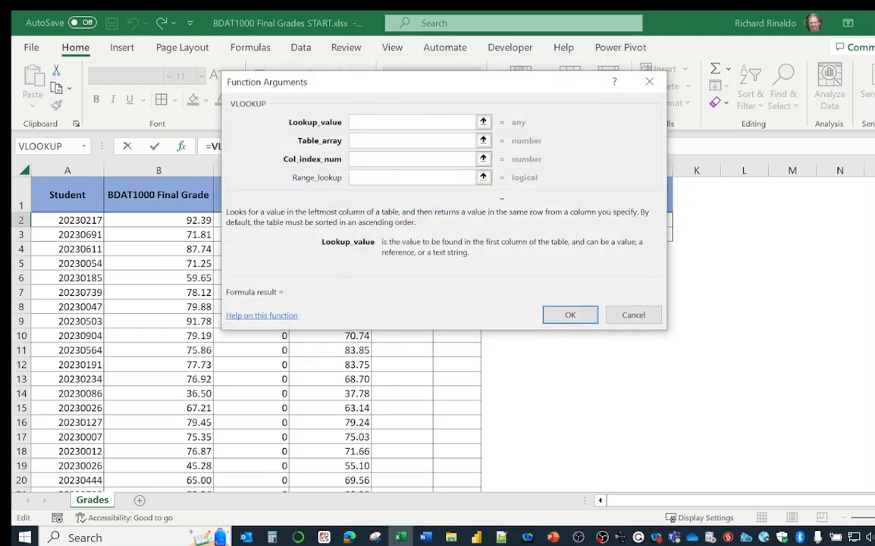
# Set the VLOOKUP lookup value to C2 and the table array to the program code table I2:J3
pyautogui.moveTo(394, 84); pyautogui.dragTo(619, 187)
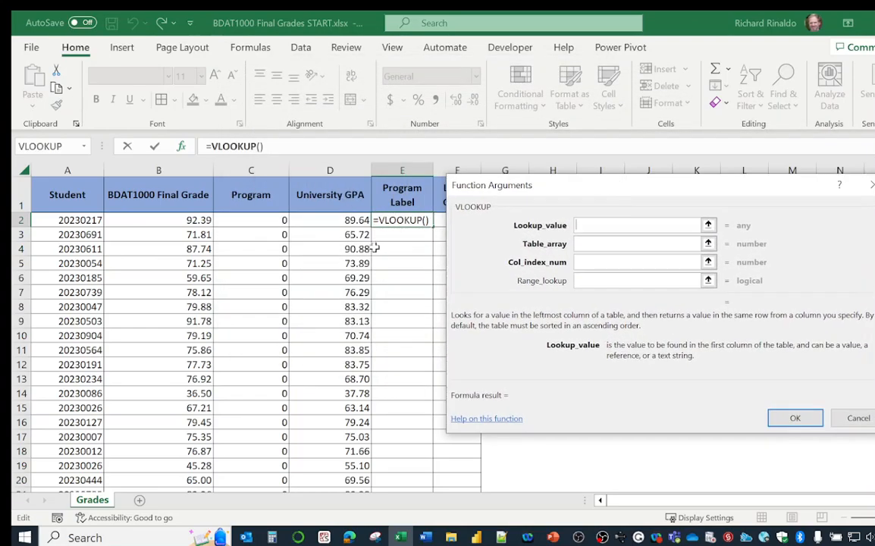
pyautogui.click(266, 222)
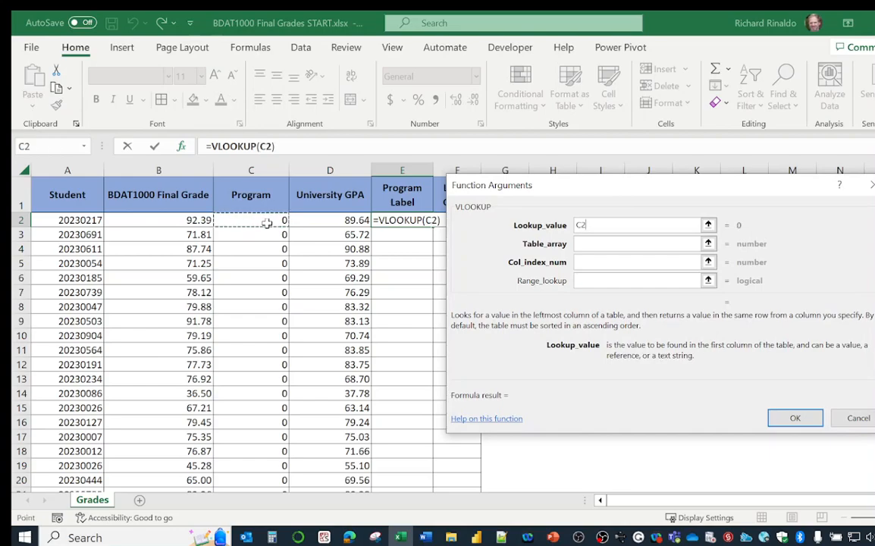
pyautogui.click(587, 243)
pyautogui.moveTo(653, 198); pyautogui.dragTo(383, 296)
pyautogui.moveTo(606, 219); pyautogui.dragTo(638, 239)
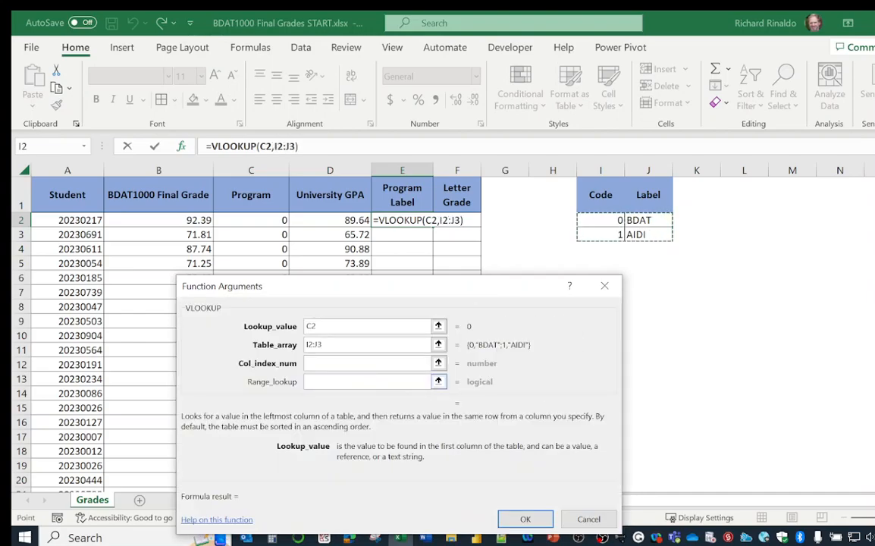
# Set the VLOOKUP column index number to 2 and the range lookup to FALSE
pyautogui.click(323, 363)
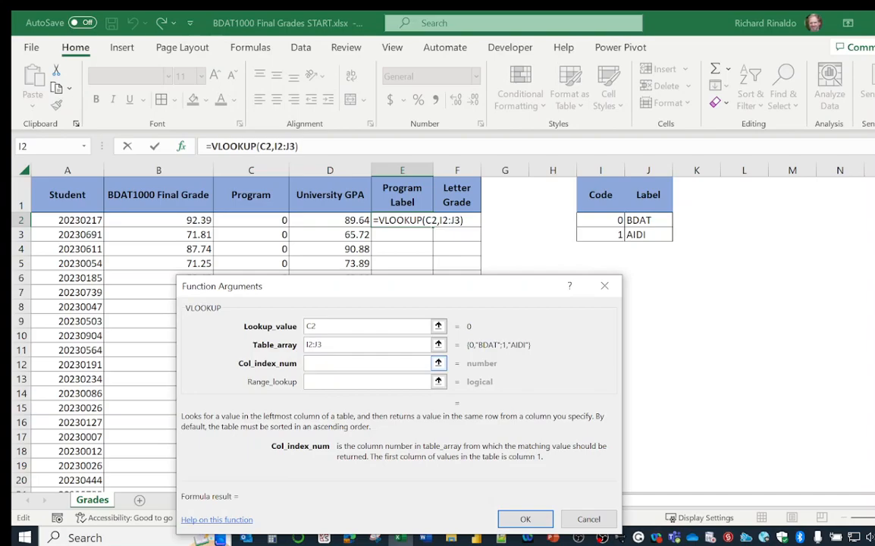
pyautogui.write('2')
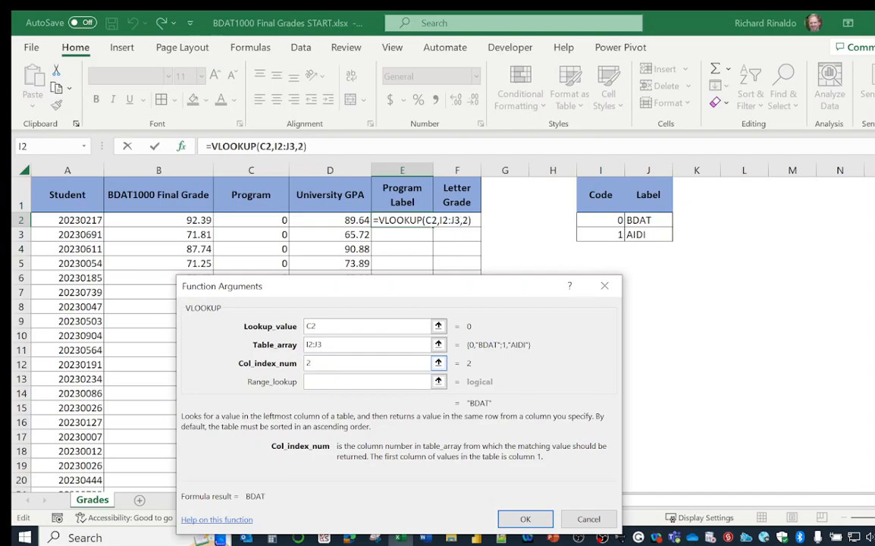
pyautogui.click(319, 383)
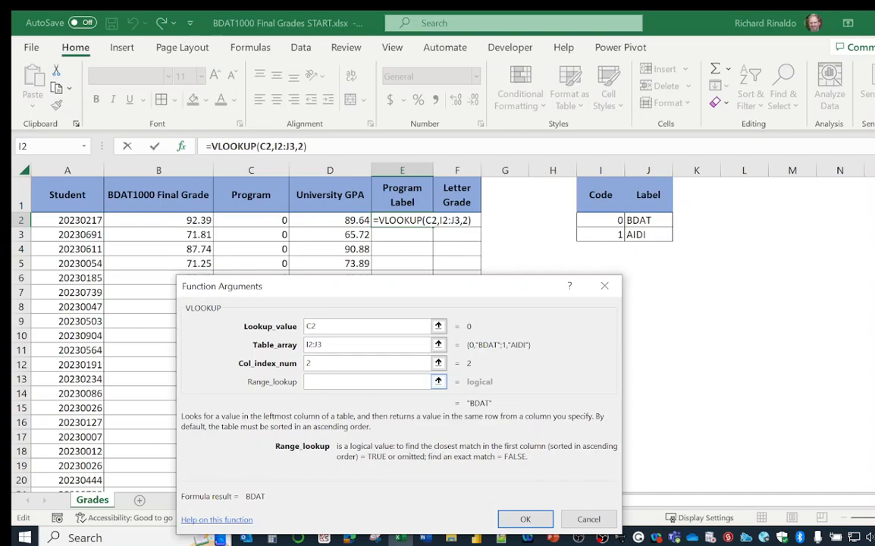
pyautogui.write('FALSE')
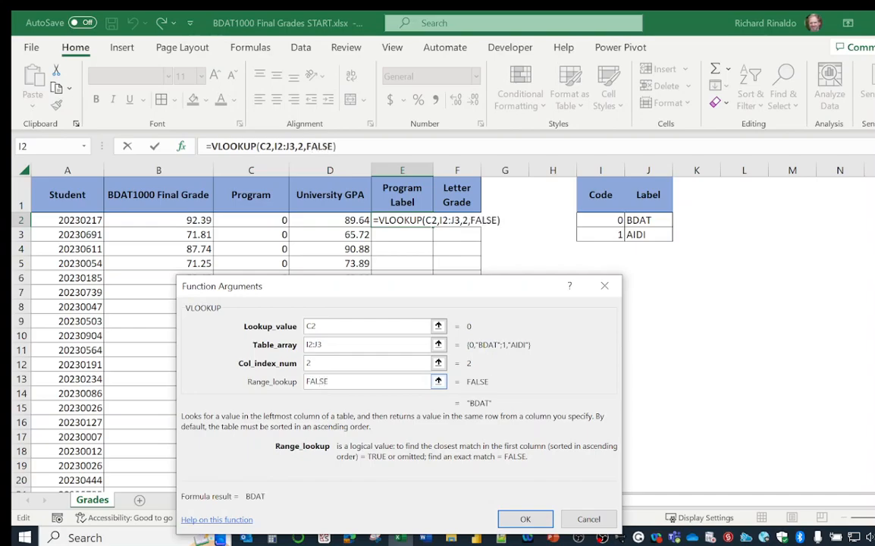
# Make the table array absolute as $I$2:$J$3 and fill the accepted formula down the Program Label column through E43
pyautogui.click(313, 344)
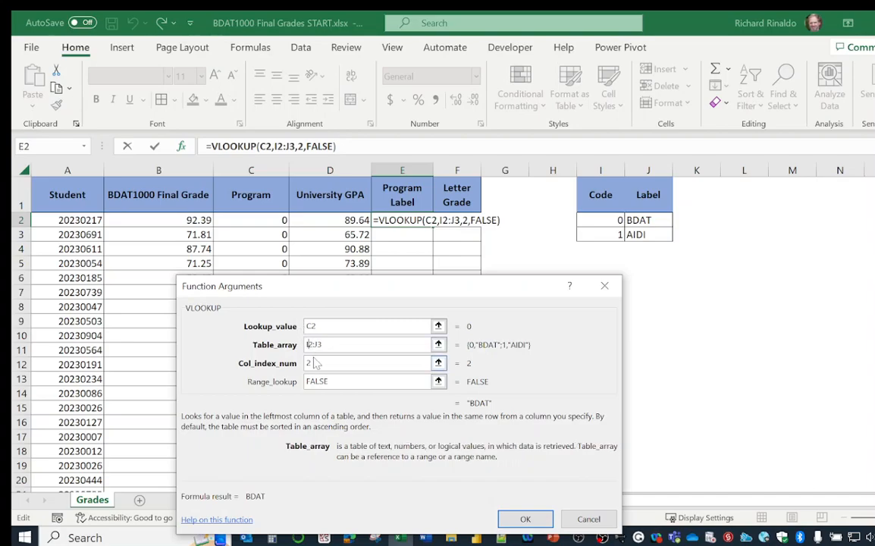
pyautogui.press('F4')
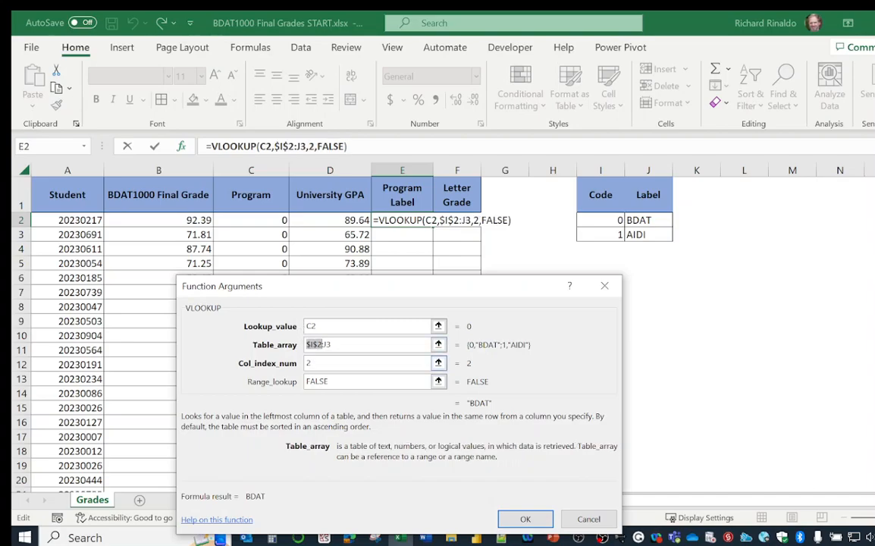
pyautogui.press('End')
pyautogui.press('F4')
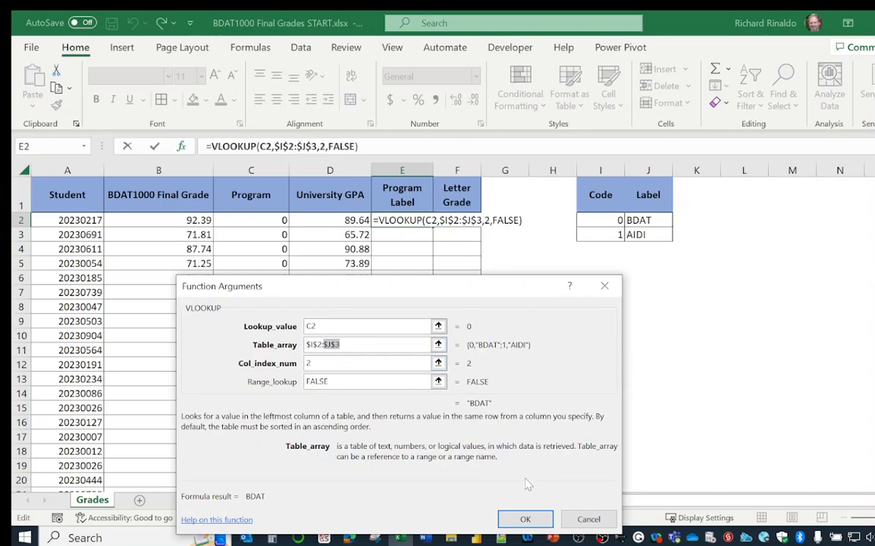
pyautogui.click(524, 518)
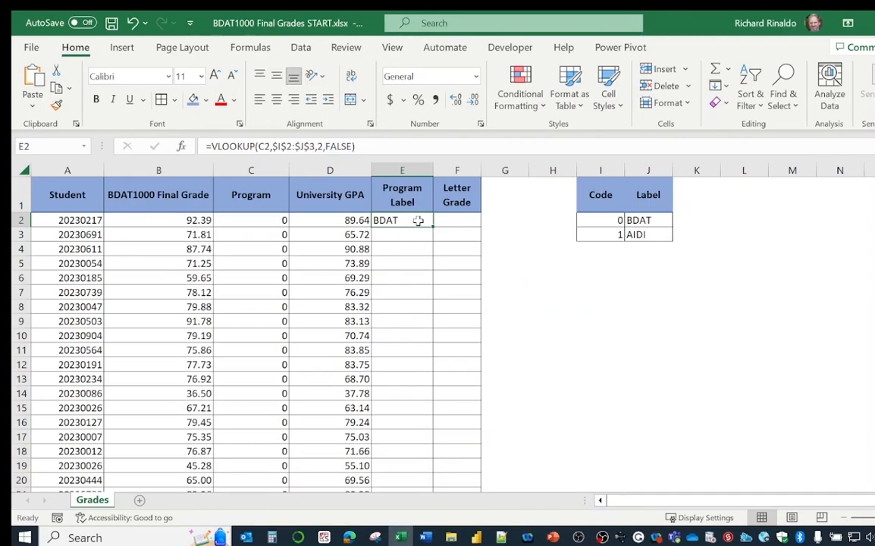
pyautogui.moveTo(434, 228)
pyautogui.mouseDown()
pyautogui.moveTo(419, 477)
pyautogui.moveTo(416, 463)
pyautogui.mouseUp()
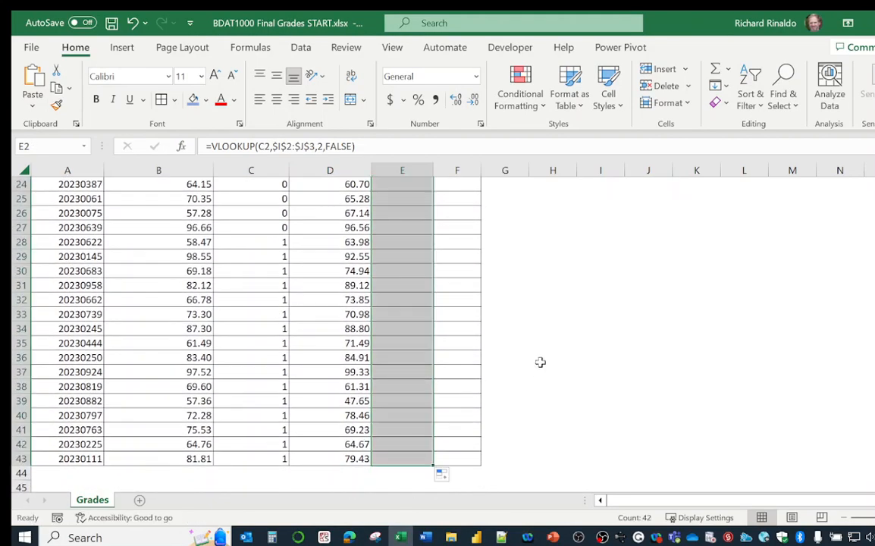
pyautogui.scroll(8, 540, 361)
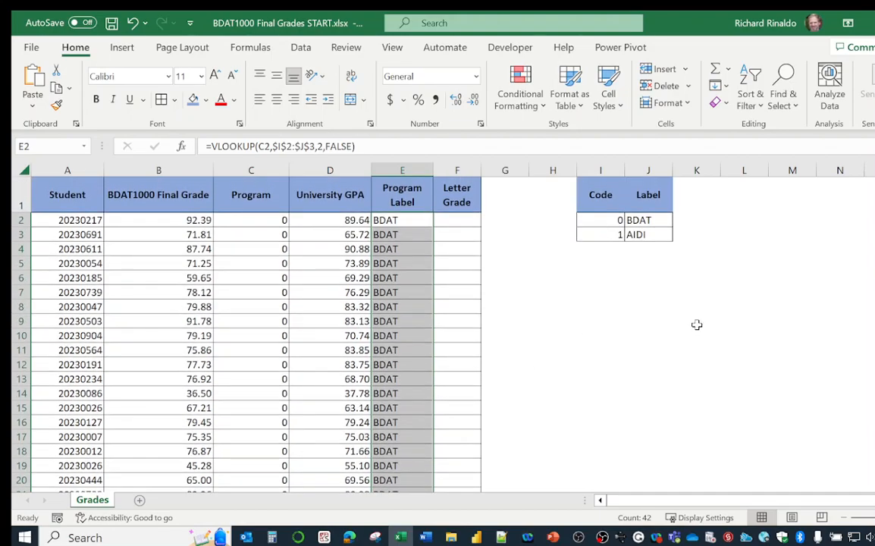
# Copy the Code and Label headers from I1:J1 to I7:J7
pyautogui.moveTo(600, 195); pyautogui.dragTo(659, 197)
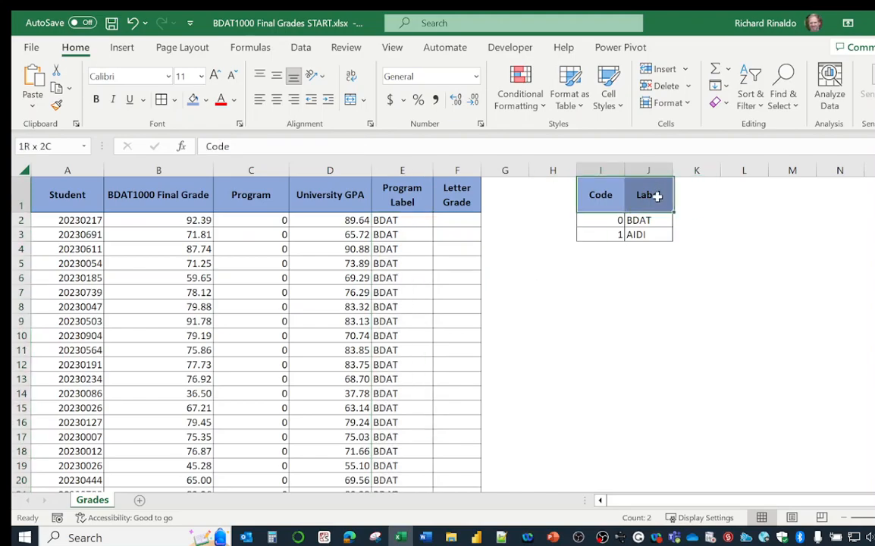
pyautogui.hotkey('ctrl', 'c')
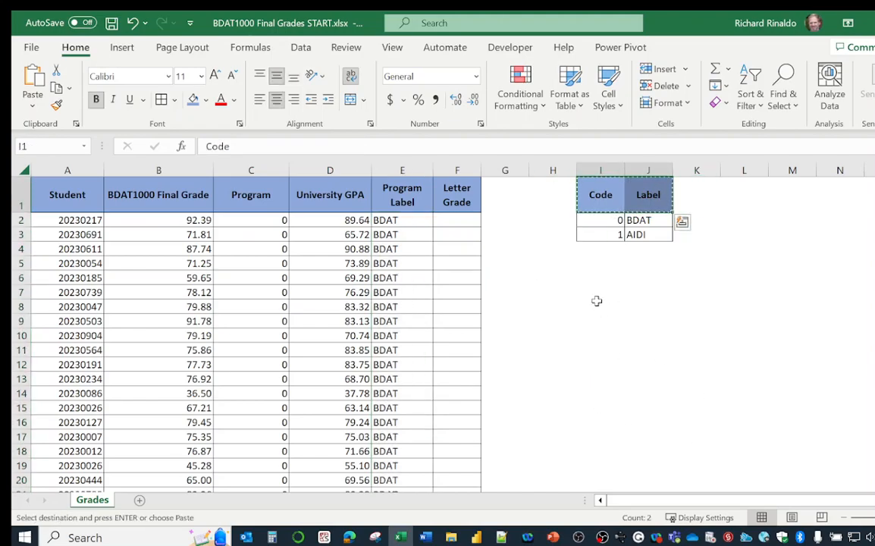
pyautogui.click(599, 295)
pyautogui.hotkey('ctrl', 'v')
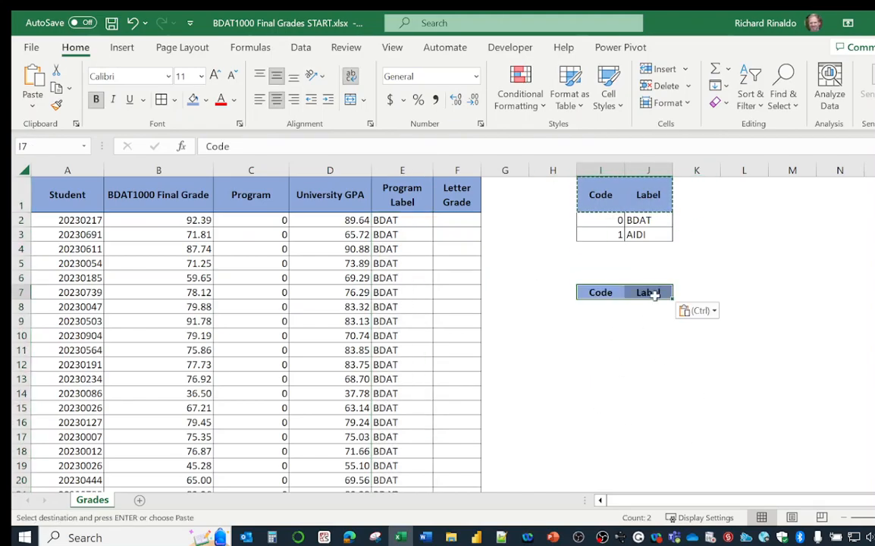
# Enter F as the first letter-grade label in J8, under the copied Label header
pyautogui.click(606, 308)
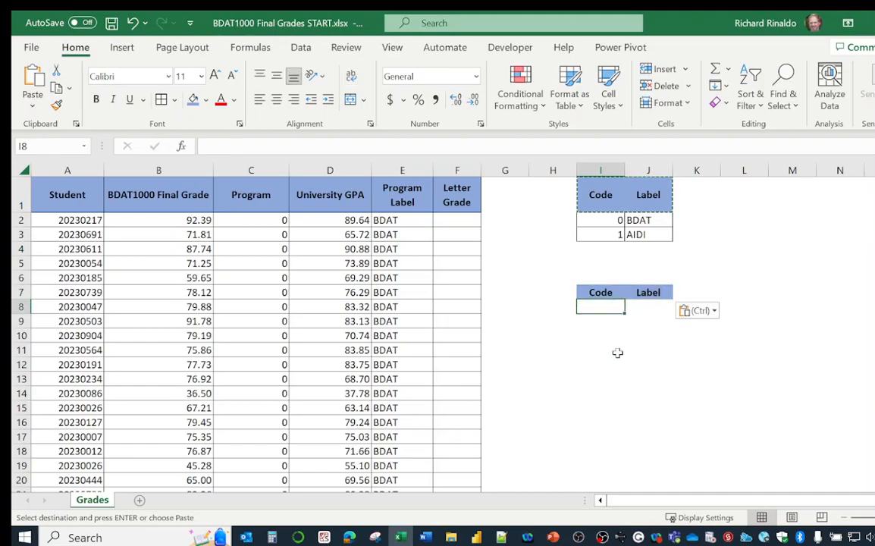
pyautogui.press('Right')
pyautogui.write('F')
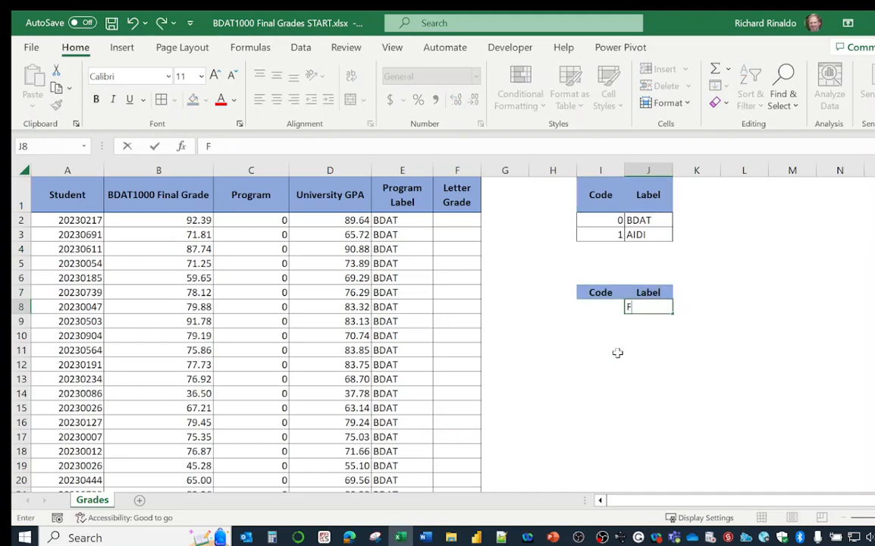
pyautogui.press('Return')
pyautogui.write('D')
pyautogui.press('Return')
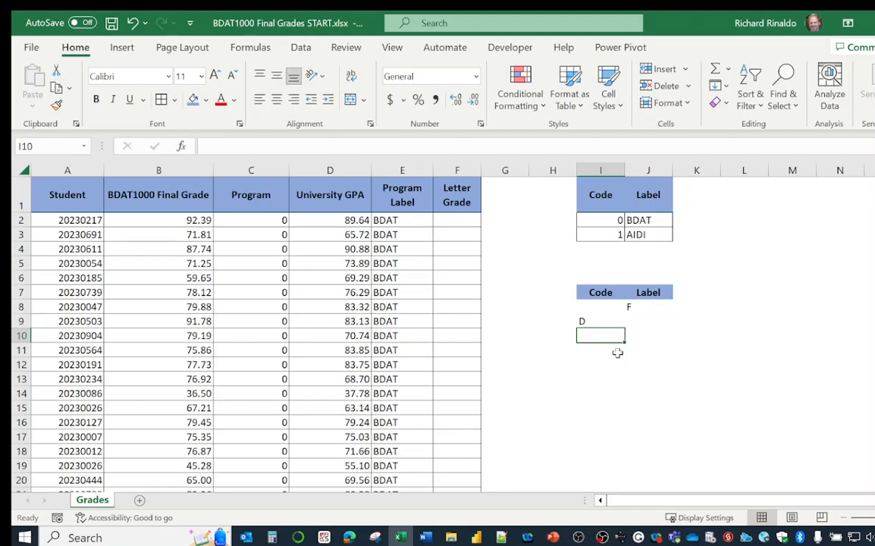
pyautogui.press('Up')
# Enter the letter-grade labels D, C and B in J9 through J11
pyautogui.press('Right')
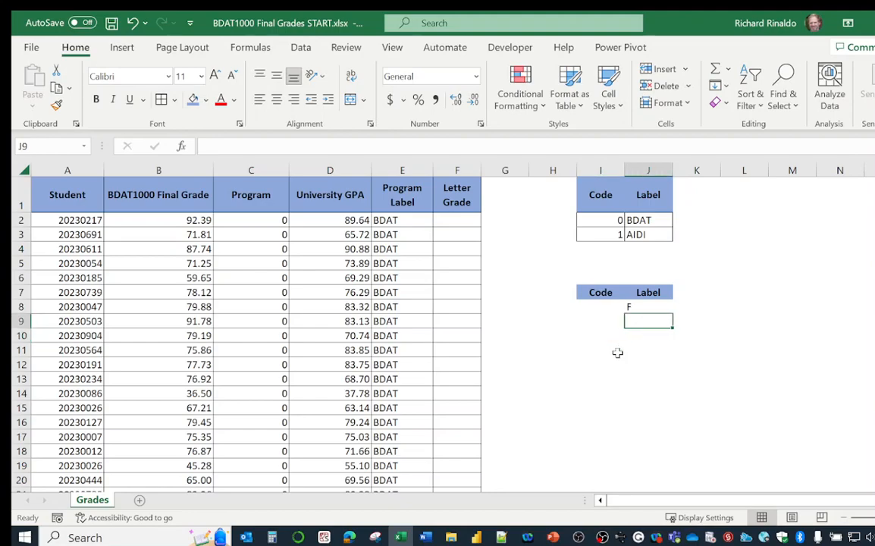
pyautogui.write('D')
pyautogui.press('Return')
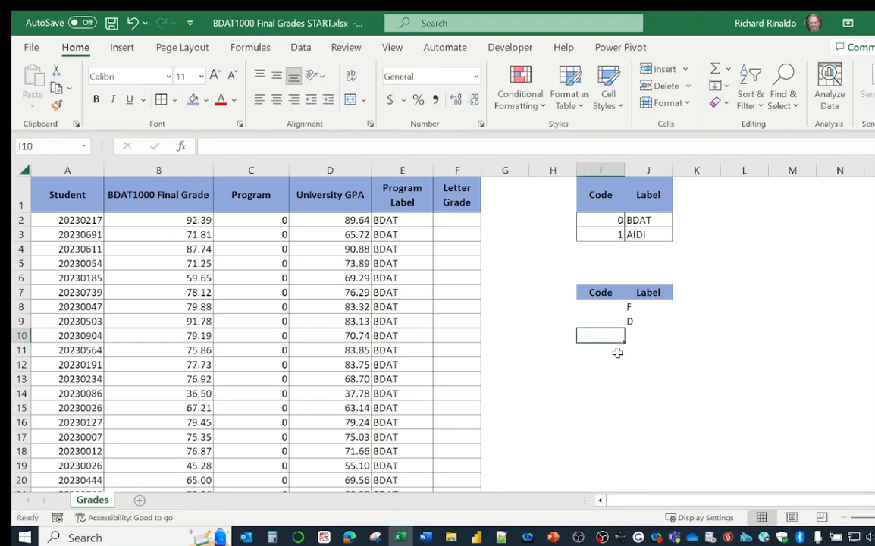
pyautogui.write('C')
pyautogui.press('Return')
pyautogui.write('B')
pyautogui.press('Right')
pyautogui.write('A')
pyautogui.press('Return')
pyautogui.press('Up')
pyautogui.press('BackSpace')
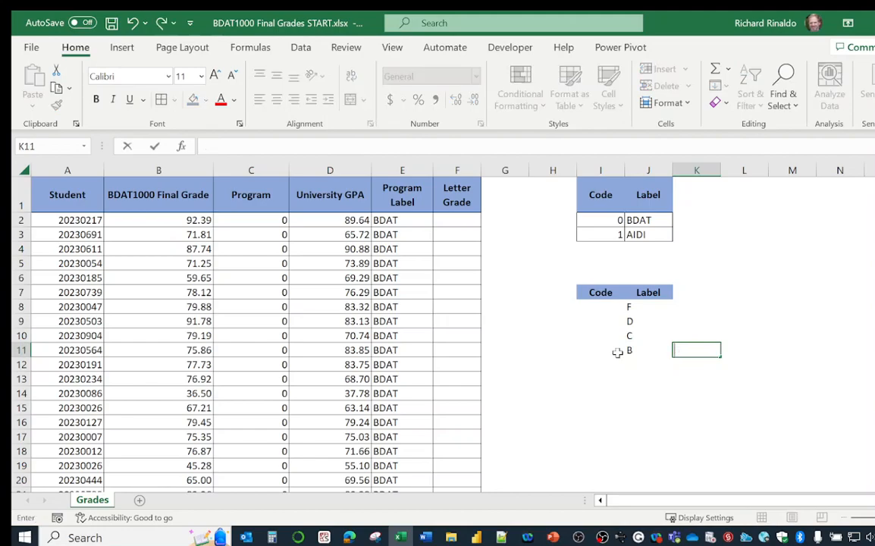
# Enter A as the last letter-grade label in J12
pyautogui.press('Down')
pyautogui.press('Left')
pyautogui.press('Left')
pyautogui.press('Right')
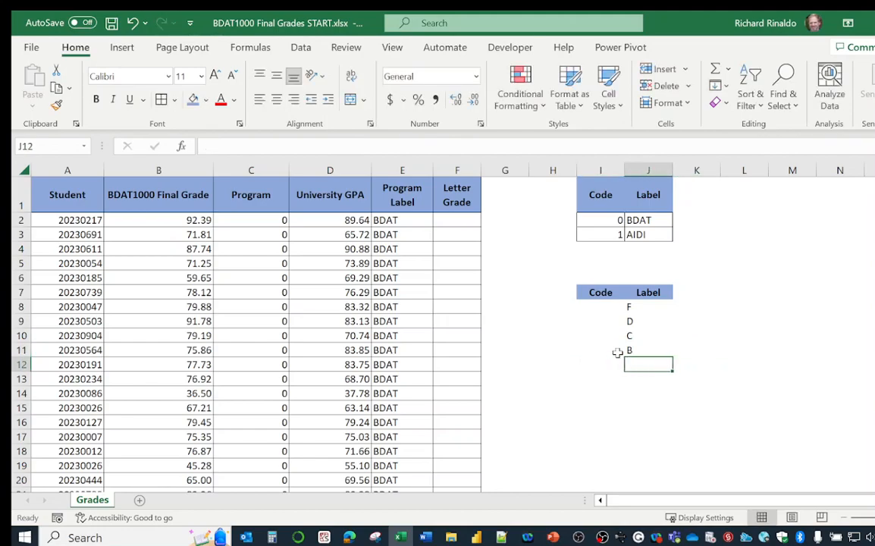
pyautogui.write('A')
# Enter the codes 0 for F in I8 and 50 for D in I9 of the letter-grade table
pyautogui.press('Up')
pyautogui.press('Up')
pyautogui.press('Up')
pyautogui.press('Up')
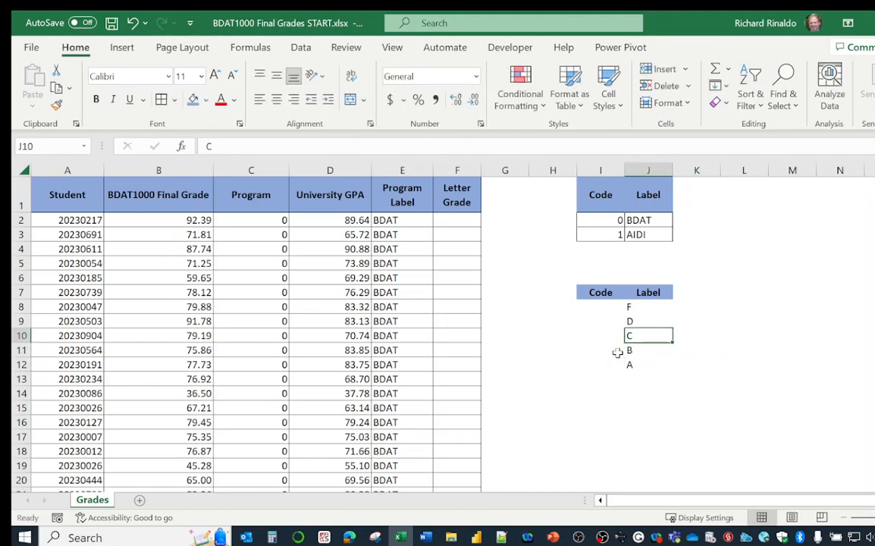
pyautogui.press('Left')
pyautogui.write('0')
pyautogui.press('Return')
pyautogui.write('5')
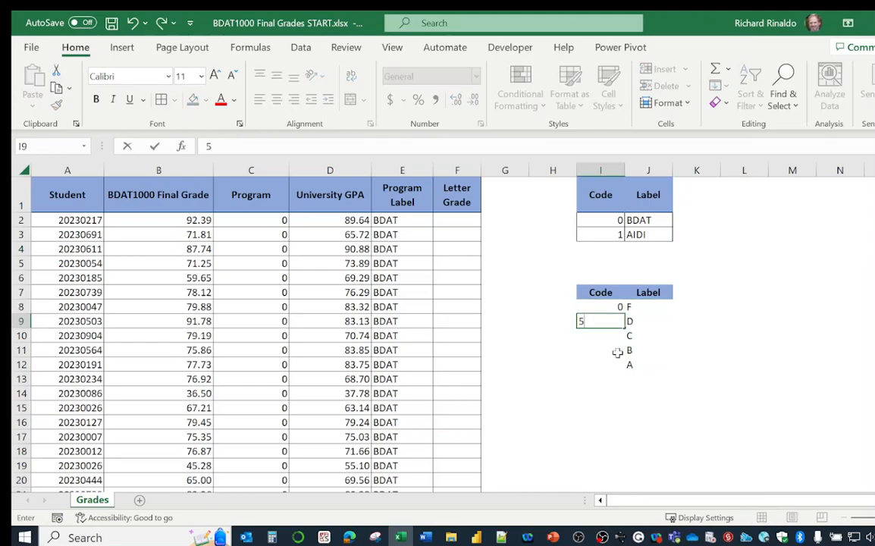
pyautogui.press('Return')
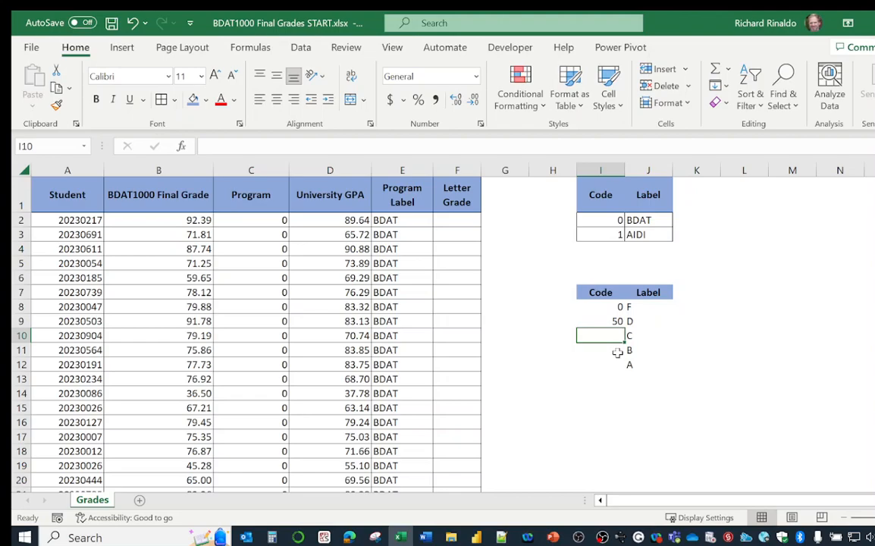
# Enter the codes 60, 70 and 80 in I10 through I12 and apply all borders to I8:J12
pyautogui.write('60')
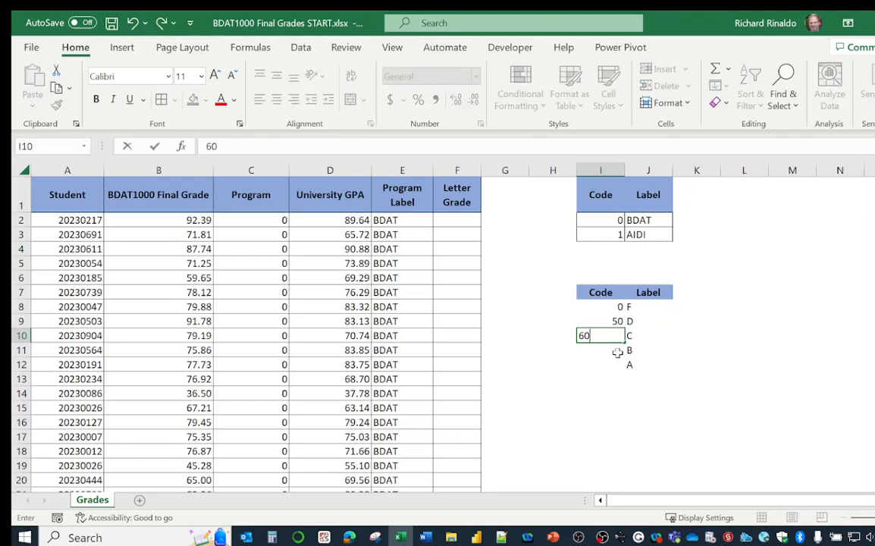
pyautogui.press('Return')
pyautogui.write('70')
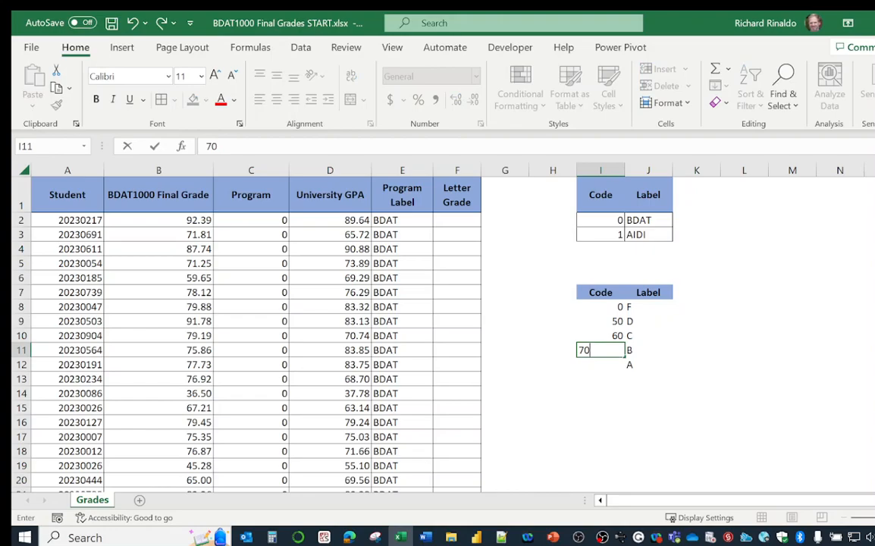
pyautogui.press('Return')
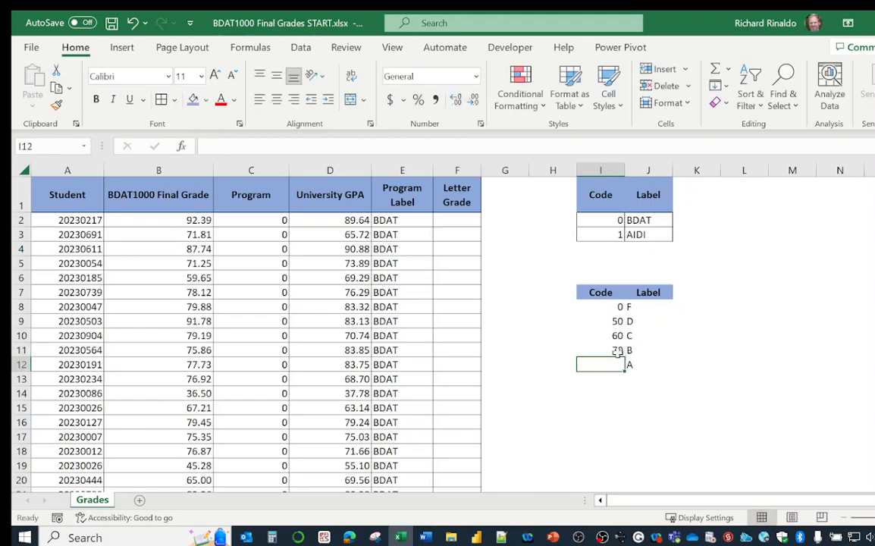
pyautogui.write('80')
pyautogui.press('Return')
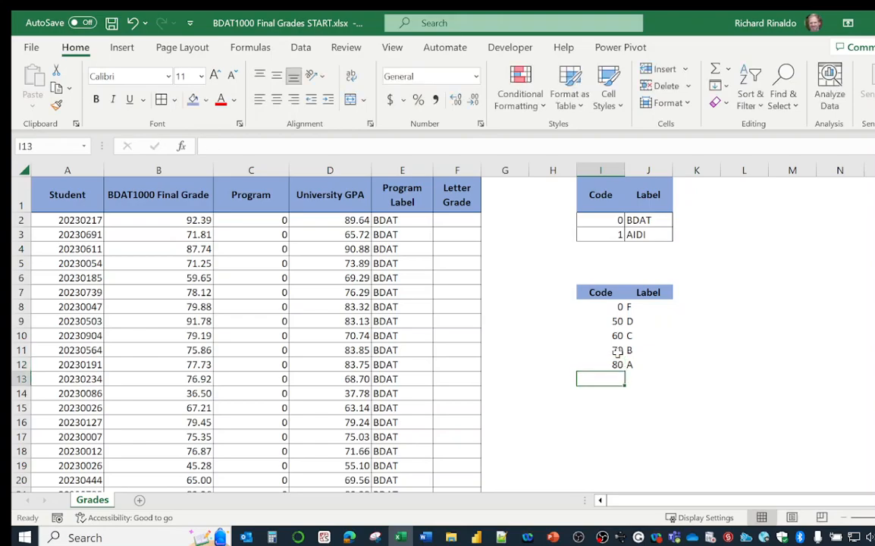
pyautogui.moveTo(611, 306); pyautogui.dragTo(650, 365)
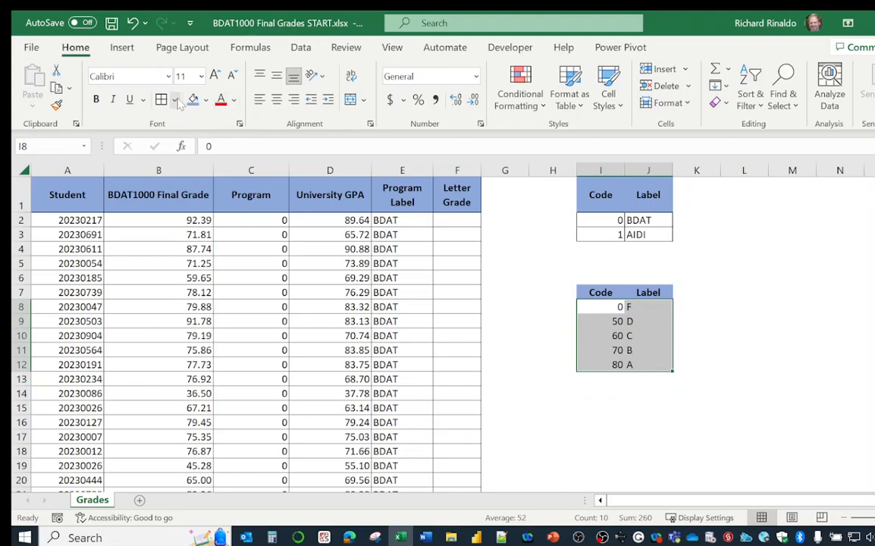
pyautogui.click(525, 261)
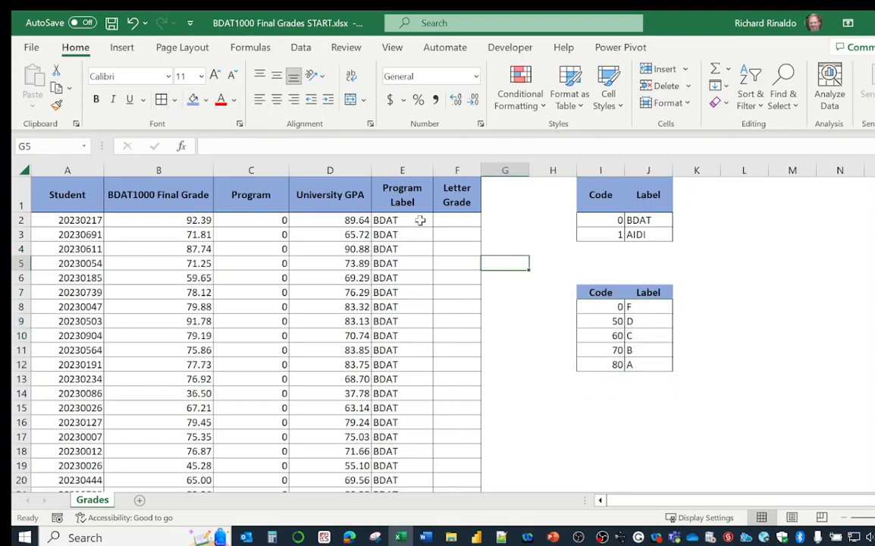
# Select F2, check the VLOOKUP example slide in PowerPoint, and return to the Excel grades workbook
pyautogui.click(450, 221)
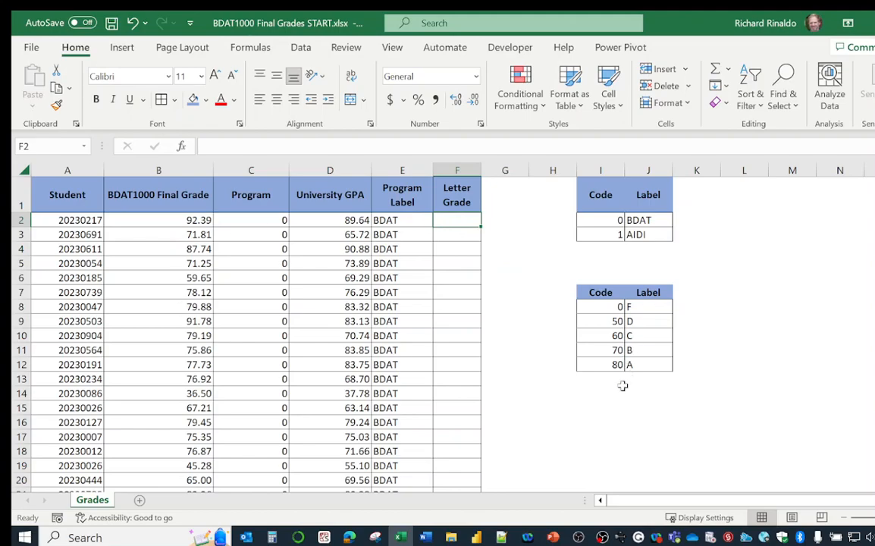
pyautogui.click(552, 537)
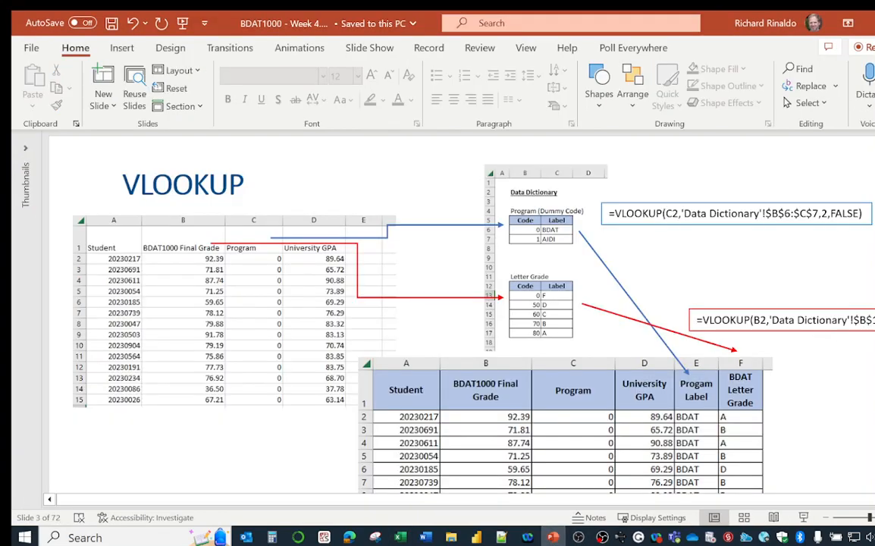
pyautogui.hotkey('alt', 'Tab')
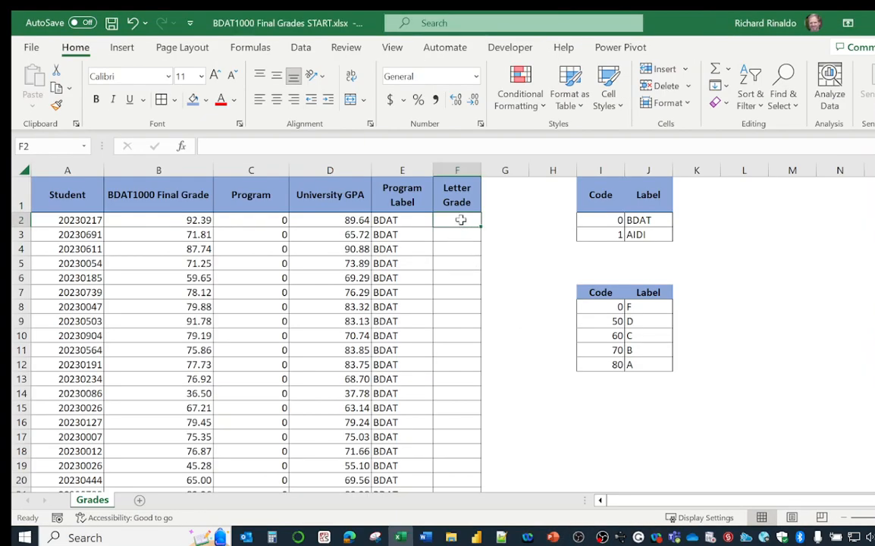
# Start a VLOOKUP formula in F2 with B2 as the lookup value and I8:J12 as the table array
pyautogui.write('=VL')
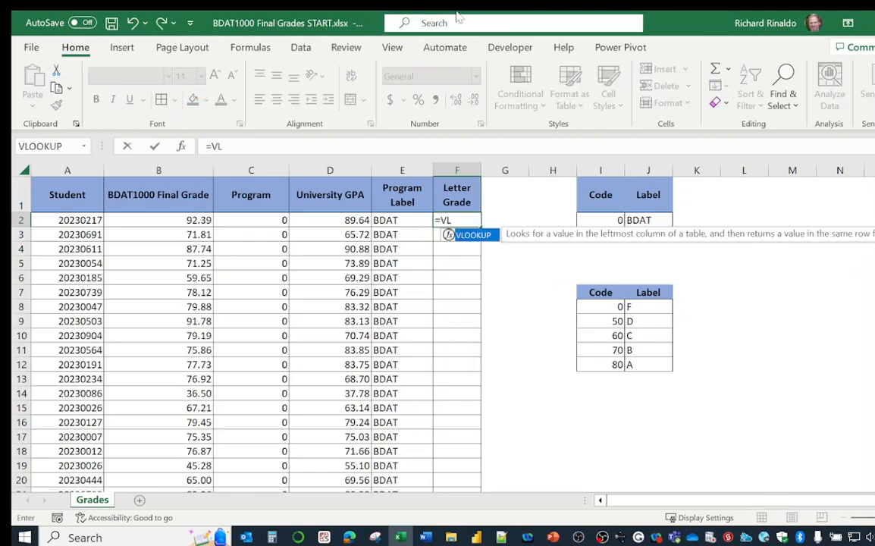
pyautogui.doubleClick(471, 235)
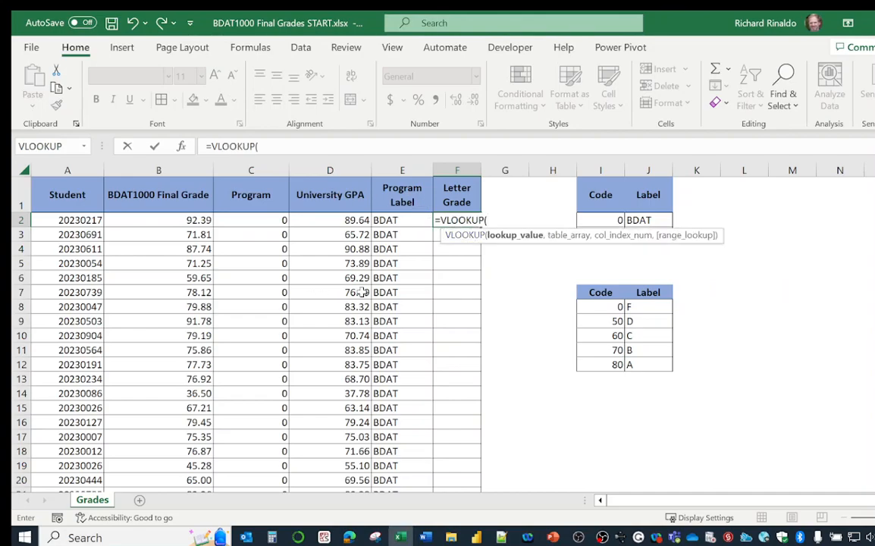
pyautogui.click(200, 219)
pyautogui.write(',')
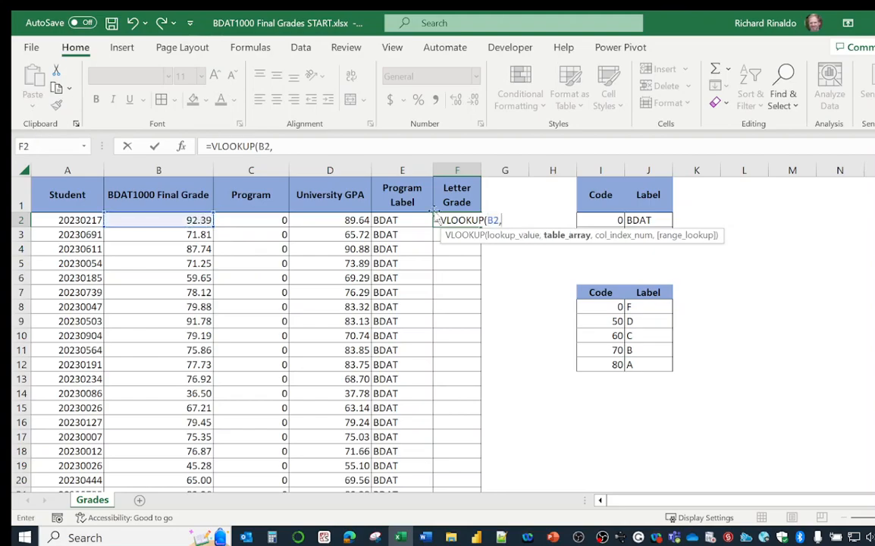
pyautogui.moveTo(607, 306); pyautogui.dragTo(652, 368)
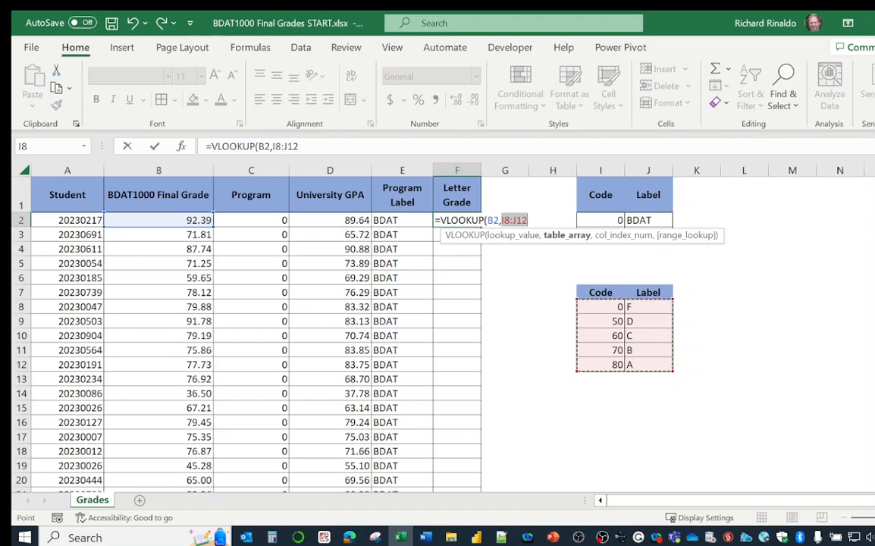
# Make the formula's table array absolute as $I$8:$J$12 and continue to the column index argument
pyautogui.click(276, 148)
pyautogui.press('F4')
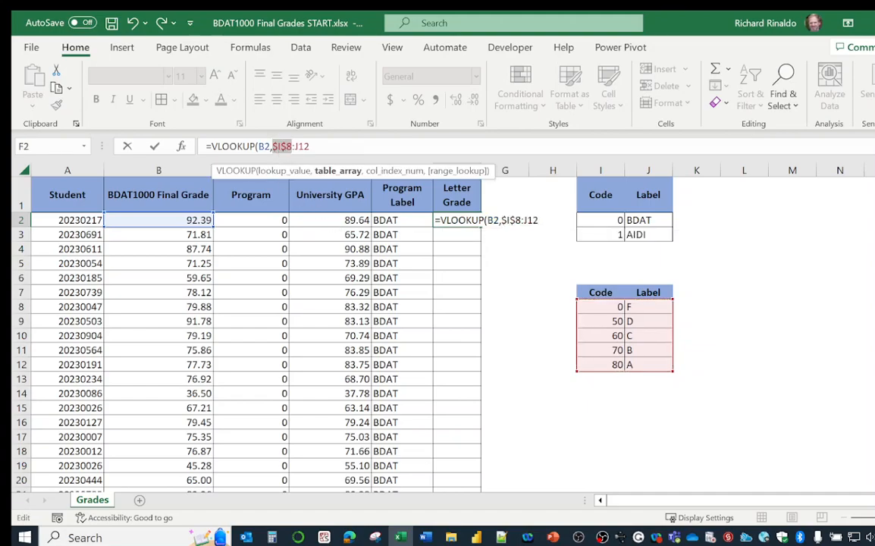
pyautogui.click(303, 148)
pyautogui.press('F4')
pyautogui.press('End')
pyautogui.write(',')
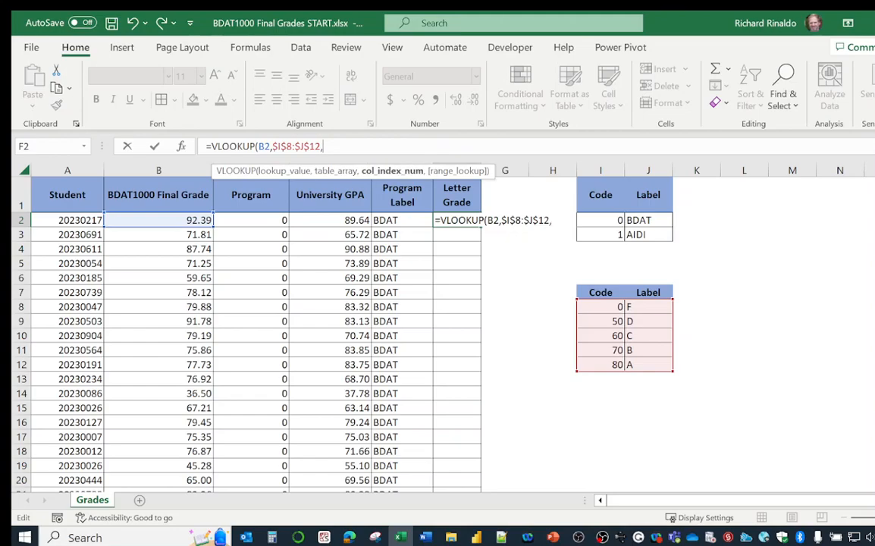
pyautogui.write('2,')
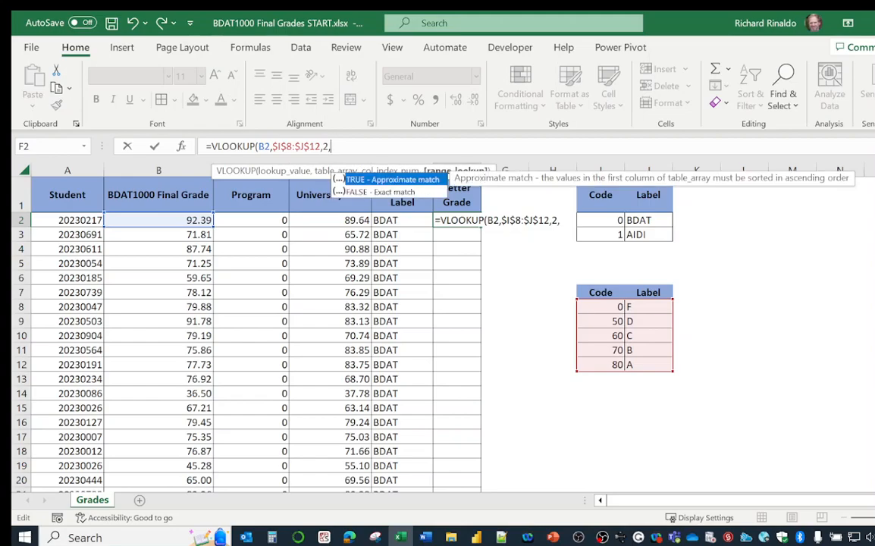
pyautogui.write('TRUE')
# Complete the F2 formula with column index 2 and TRUE for approximate match, and fill it down the Letter Grade column
pyautogui.press('Return')
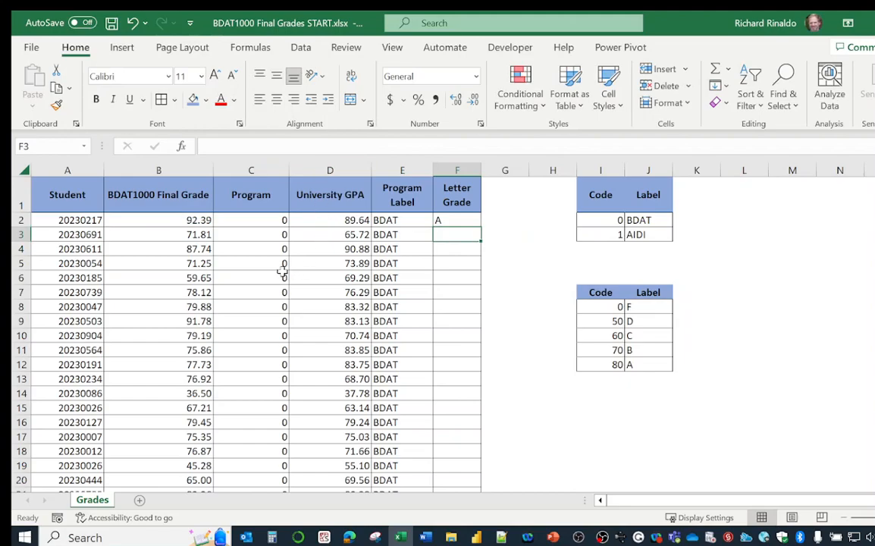
pyautogui.click(457, 221)
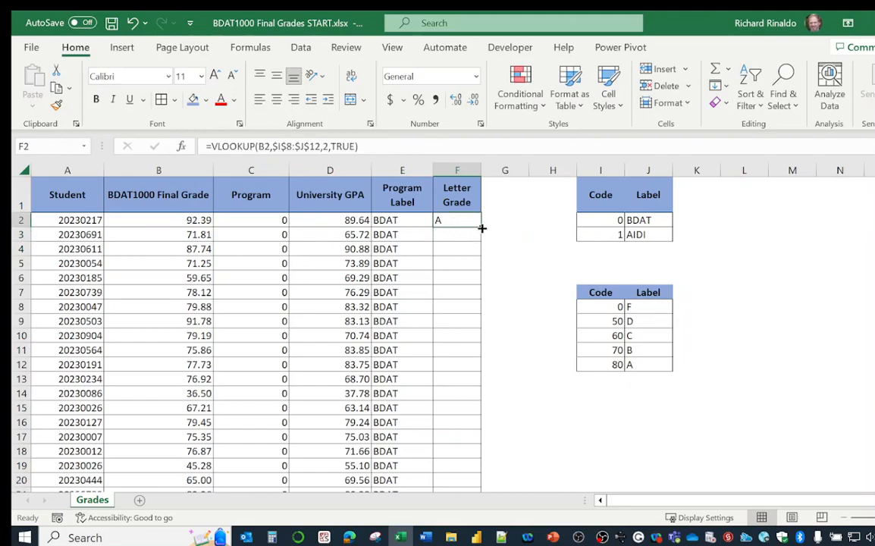
pyautogui.doubleClick(482, 228)
# Check the final grades in rows 3 to 7 and further down against their letter grades
pyautogui.moveTo(162, 237); pyautogui.dragTo(186, 243)
pyautogui.click(189, 248)
pyautogui.click(191, 263)
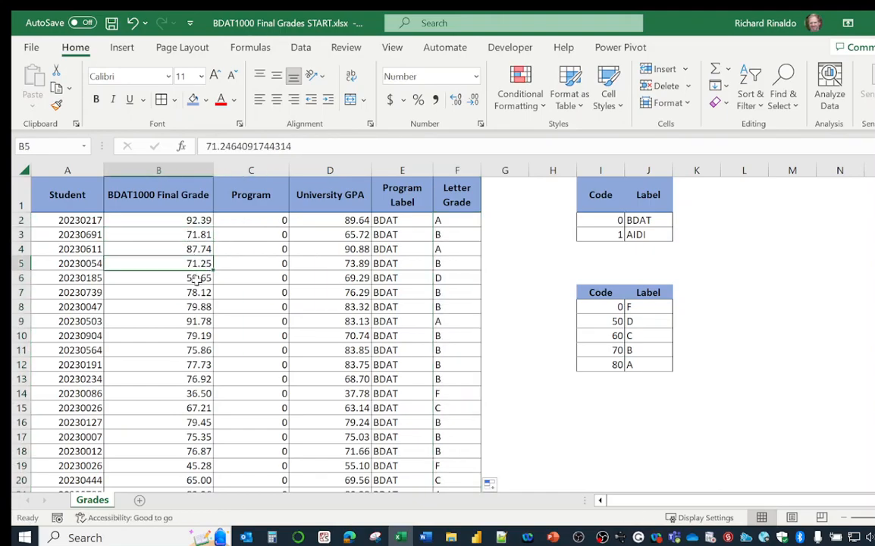
pyautogui.click(196, 279)
pyautogui.click(182, 293)
pyautogui.scroll(-3, 499, 269)
pyautogui.scroll(3, 499, 269)
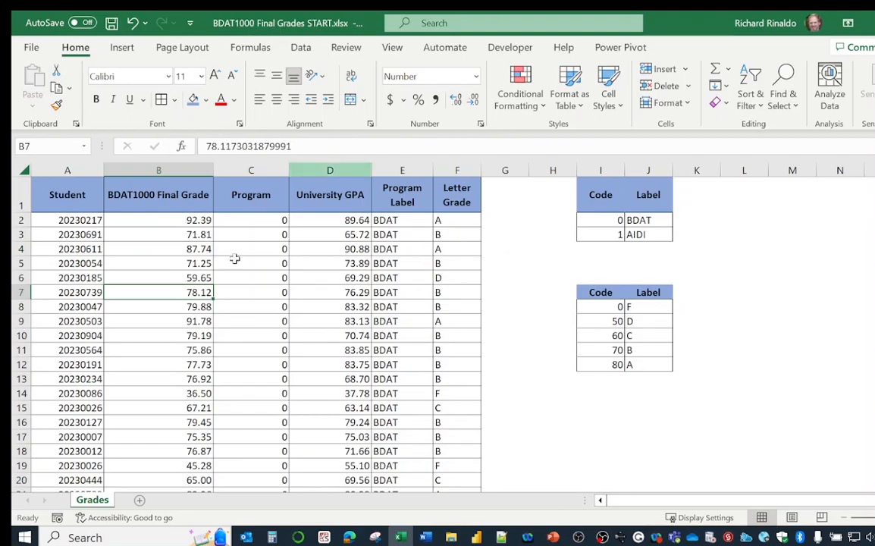
# Add a new worksheet and name it Data Dictionary
pyautogui.click(139, 500)
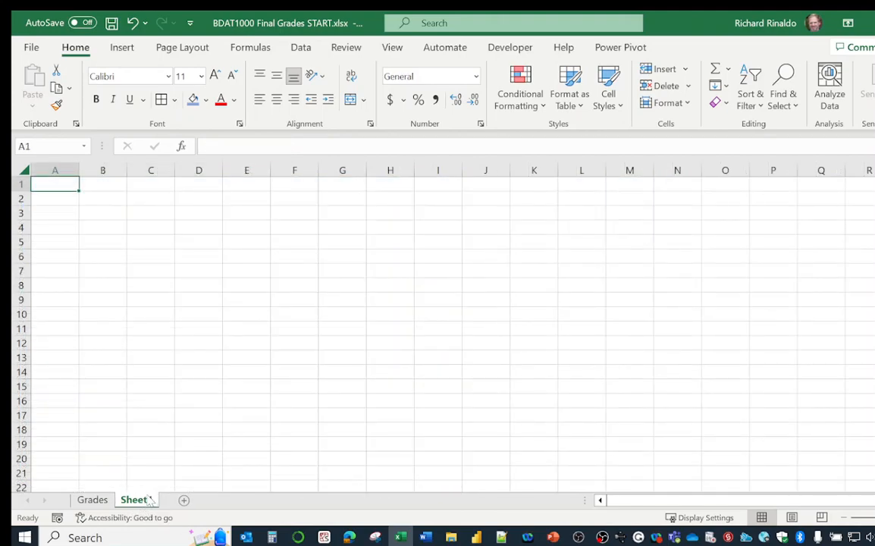
pyautogui.doubleClick(149, 501)
pyautogui.write('Data')
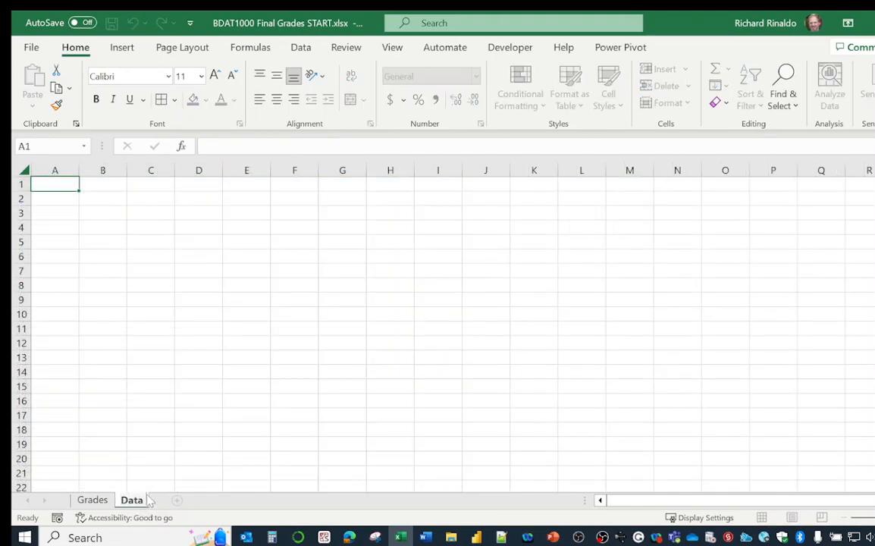
pyautogui.write(' Dictionary')
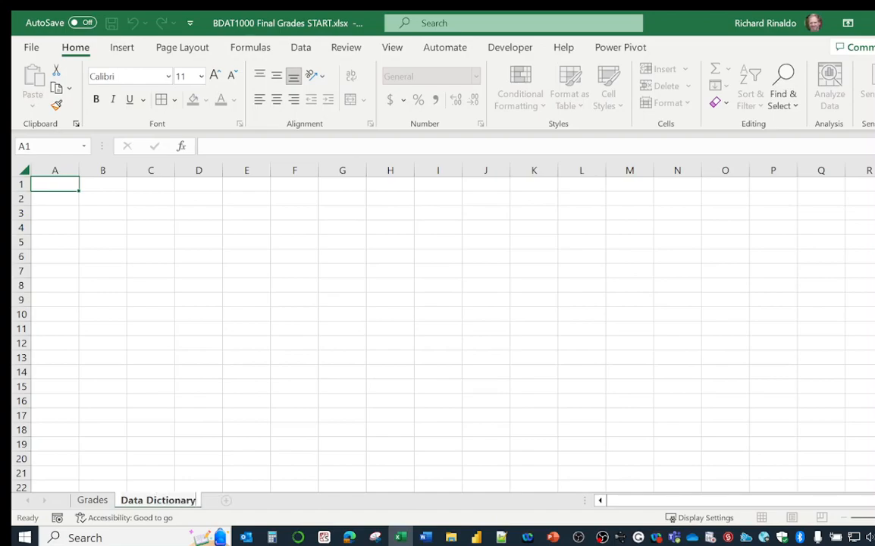
pyautogui.press('Return')
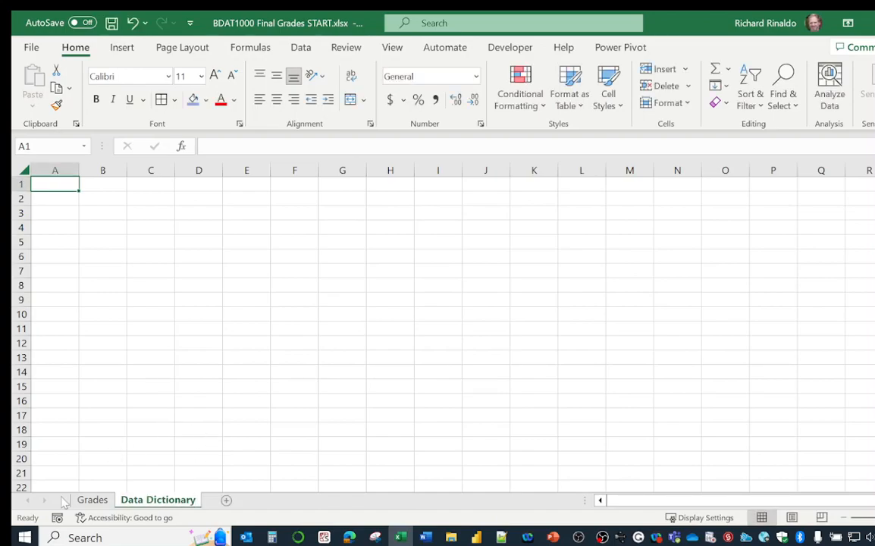
# Move both lookup tables in I1:J12 of the Grades sheet to the Data Dictionary sheet, starting at A2
pyautogui.click(92, 500)
pyautogui.moveTo(591, 190); pyautogui.dragTo(658, 367)
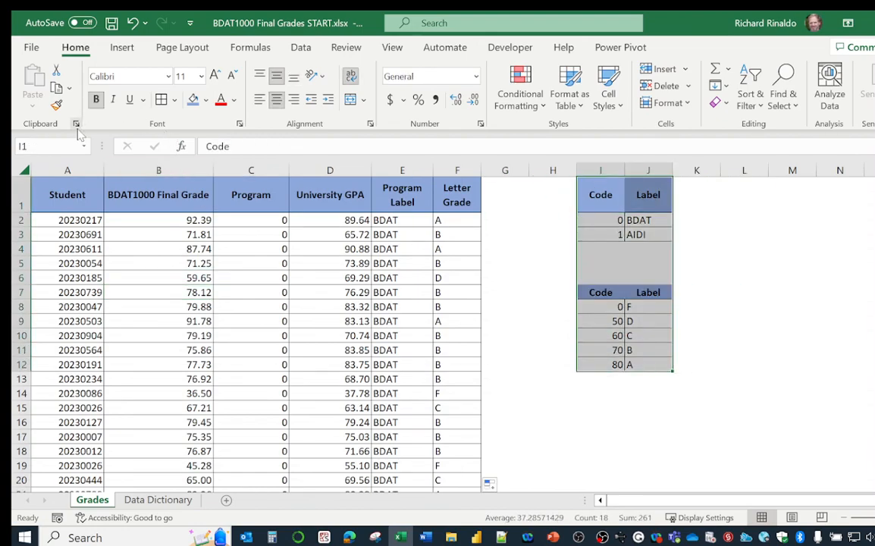
pyautogui.click(57, 69)
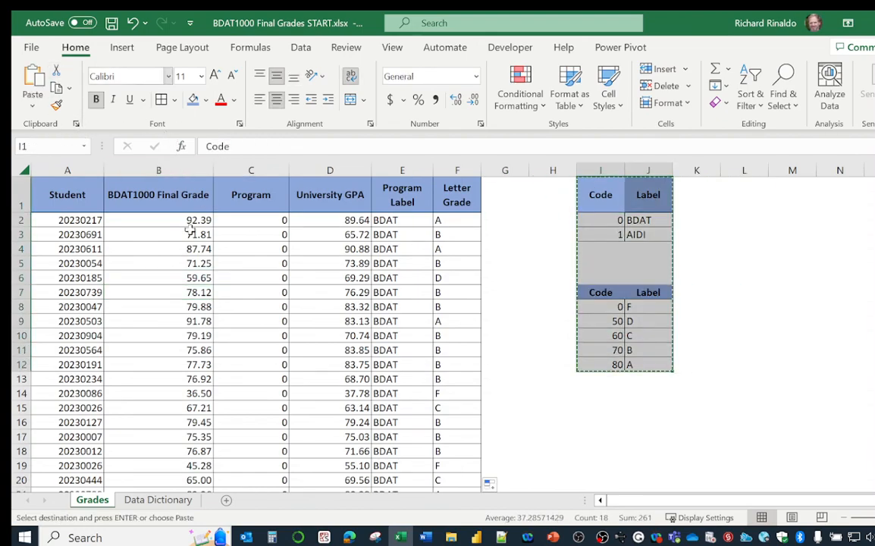
pyautogui.click(157, 499)
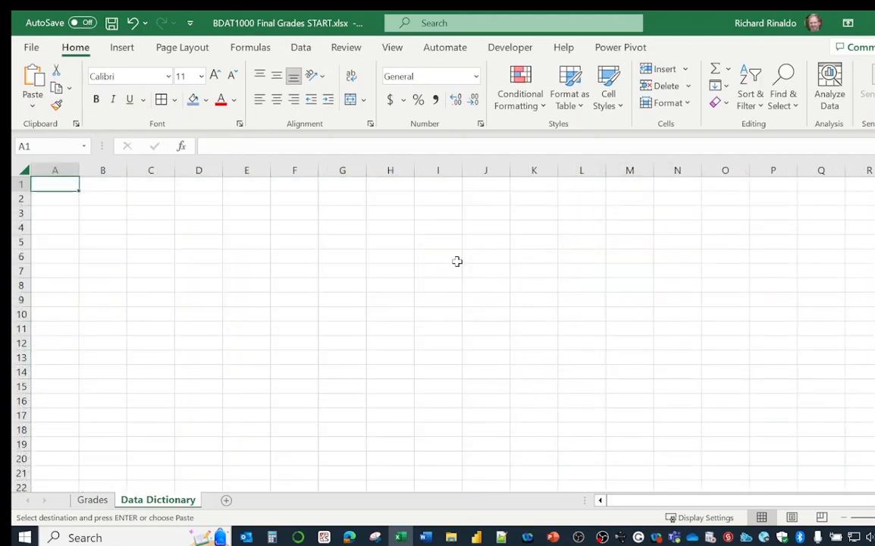
pyautogui.click(64, 203)
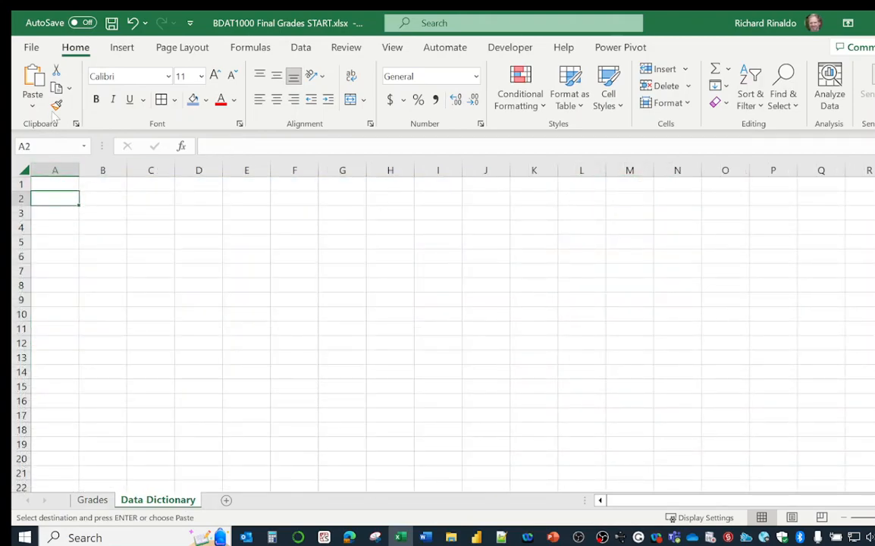
pyautogui.click(33, 84)
pyautogui.click(236, 266)
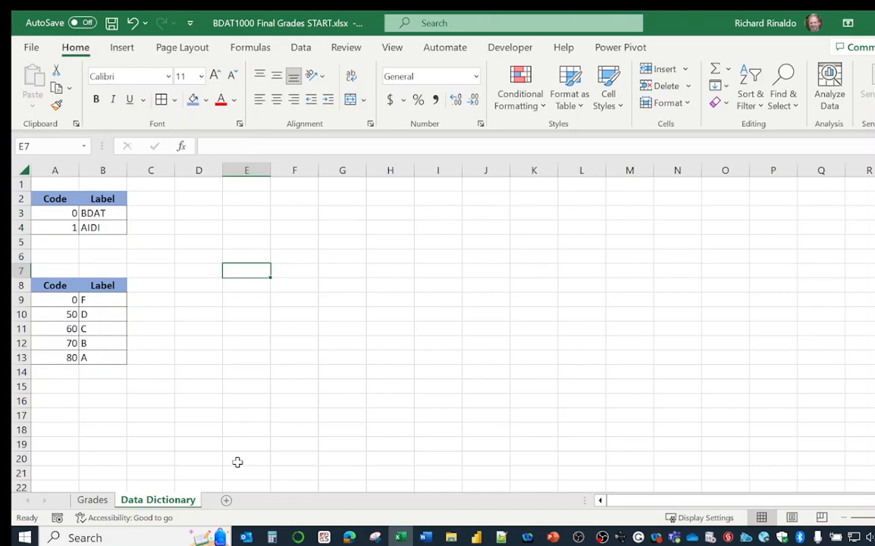
# Show formulas on the Grades sheet and examine the table references in the Program Label and Letter Grade columns
pyautogui.click(92, 500)
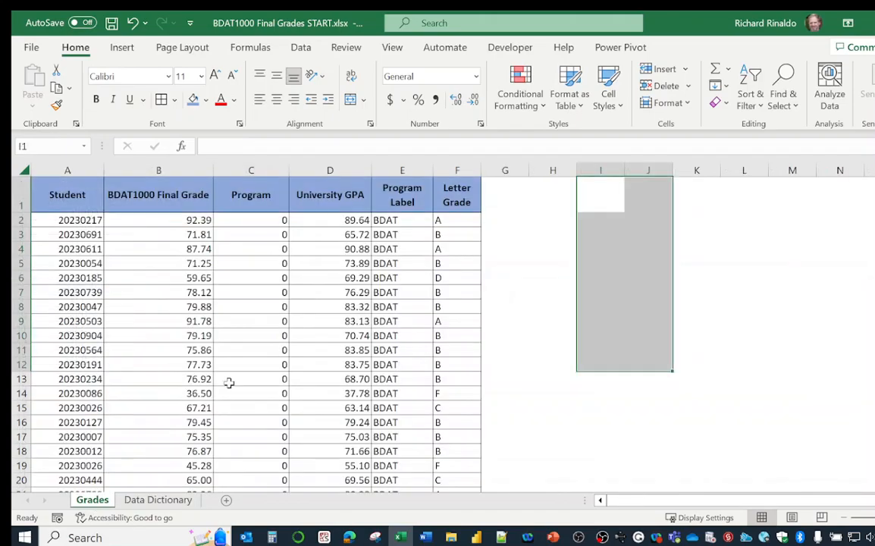
pyautogui.click(502, 252)
pyautogui.hotkey('ctrl', '`')
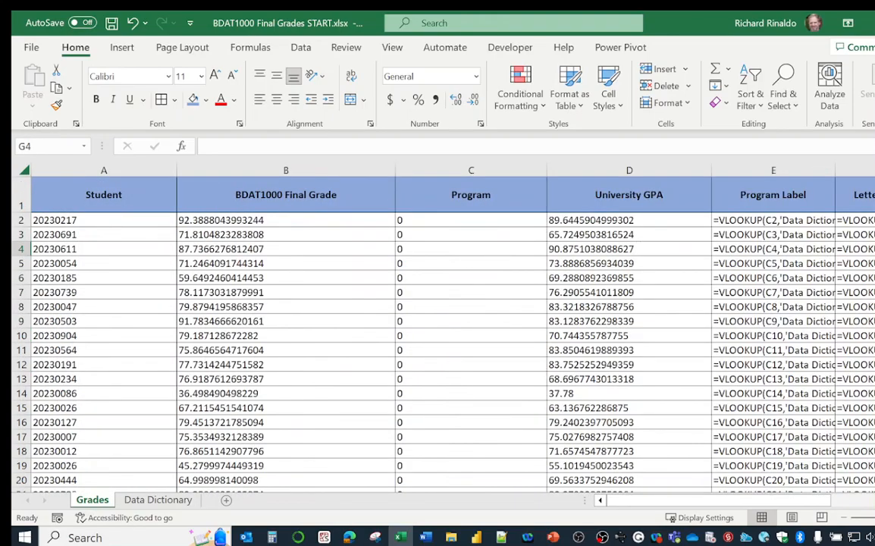
pyautogui.hscroll(5, 527, 269)
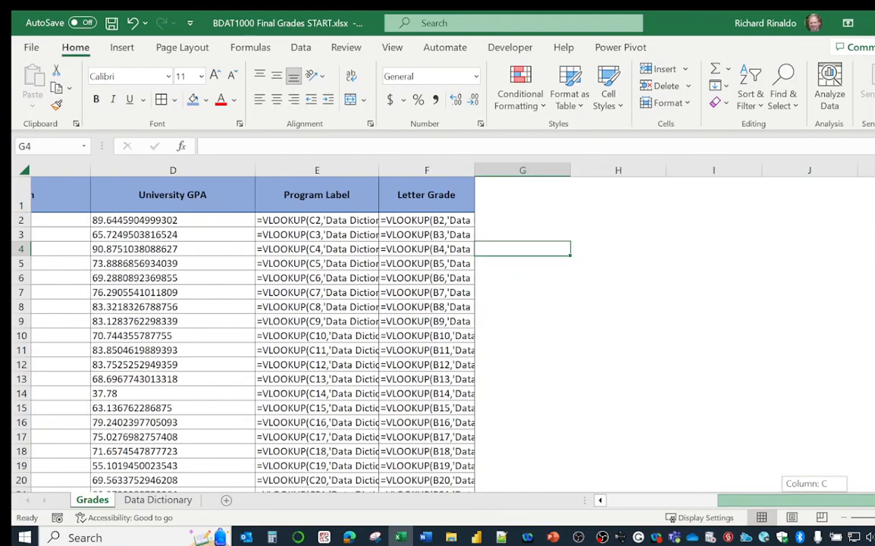
# Read the full Program Label formulas against the Data Dictionary tables and switch the Grades sheet back to showing values
pyautogui.moveTo(376, 169); pyautogui.dragTo(496, 190)
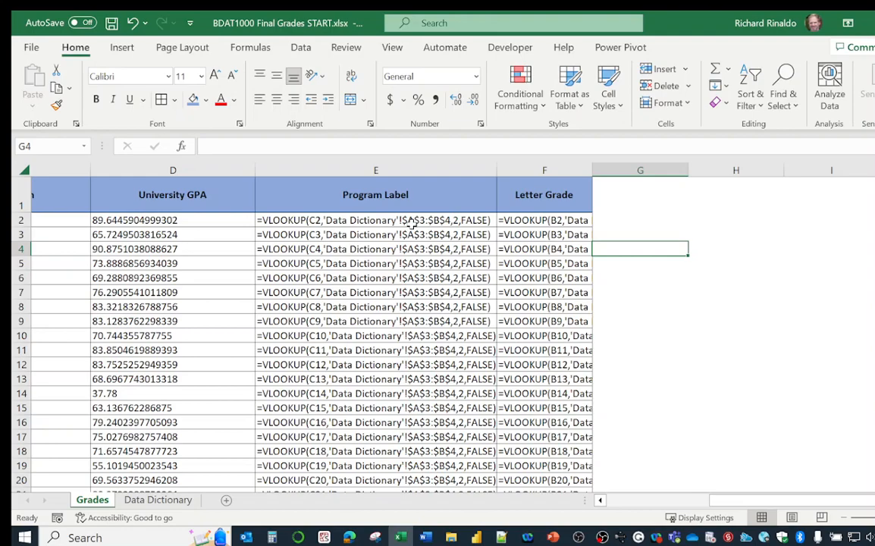
pyautogui.moveTo(497, 168); pyautogui.dragTo(359, 167)
pyautogui.hotkey('ctrl', '`')
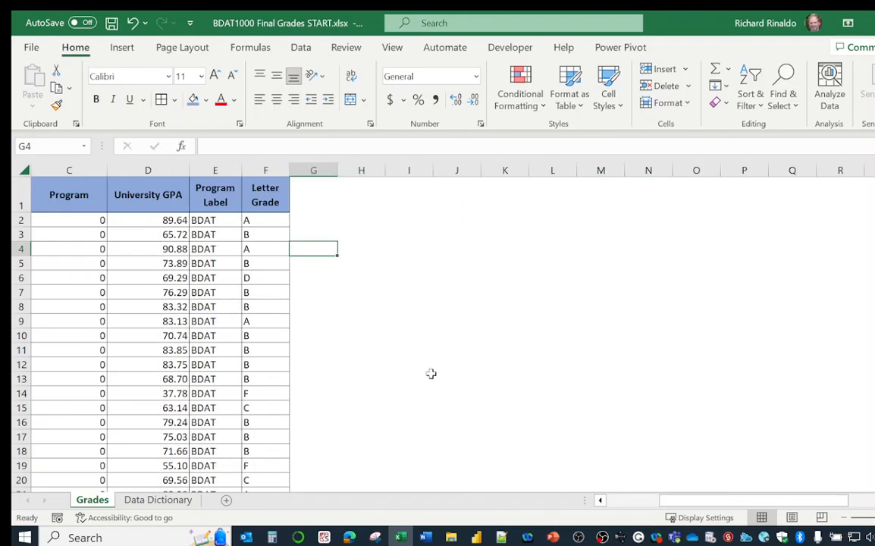
pyautogui.click(155, 499)
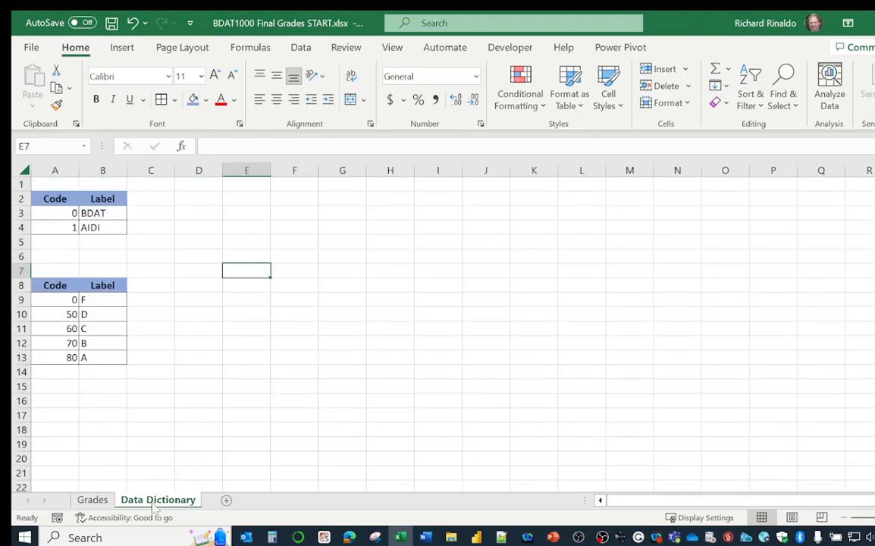
pyautogui.click(91, 499)
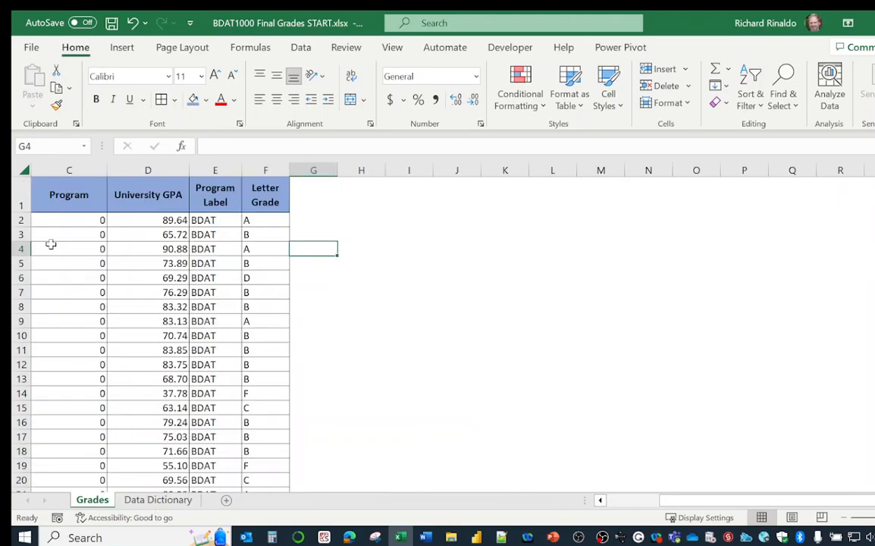
# Create a PivotTable on a new worksheet from columns A to F of the Grades sheet
pyautogui.click(25, 170)
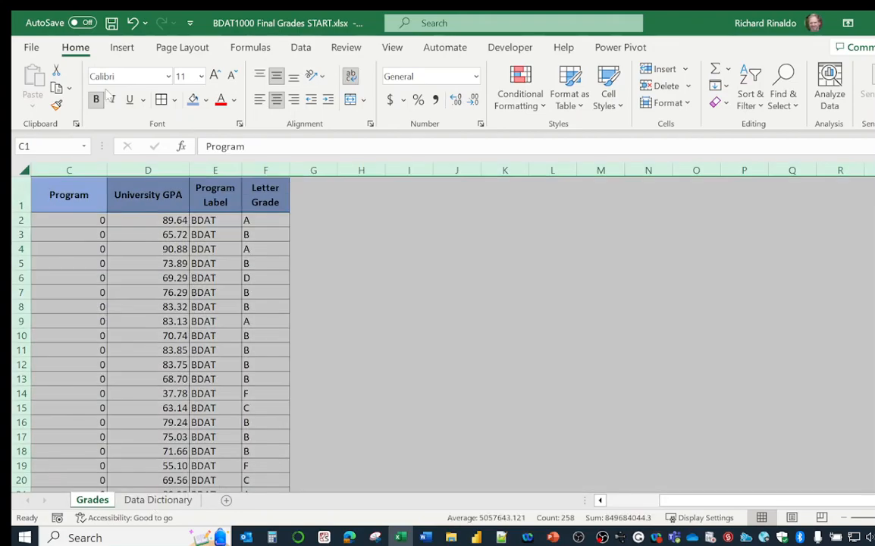
pyautogui.click(122, 48)
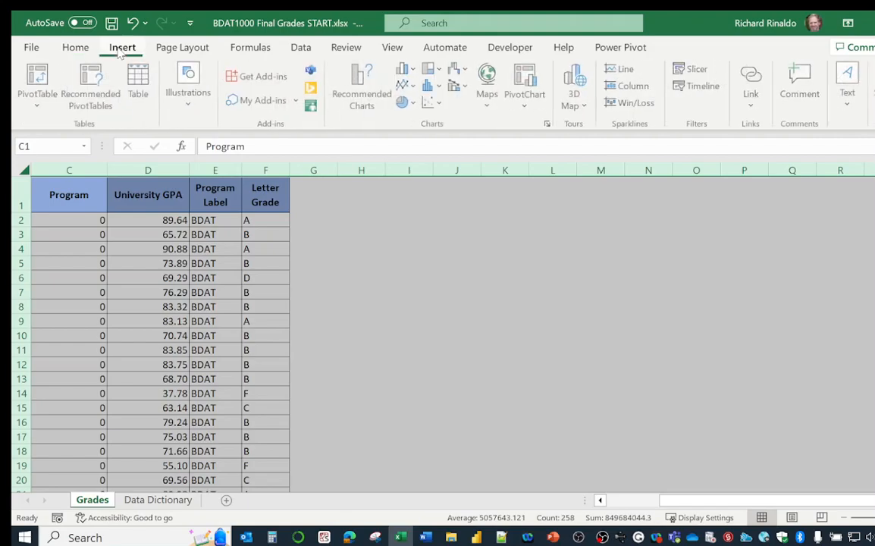
pyautogui.click(38, 83)
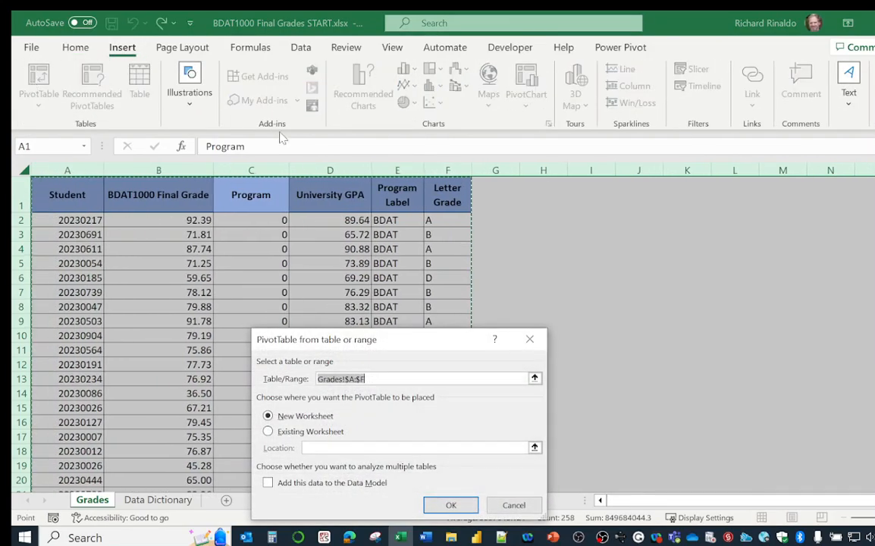
pyautogui.click(452, 505)
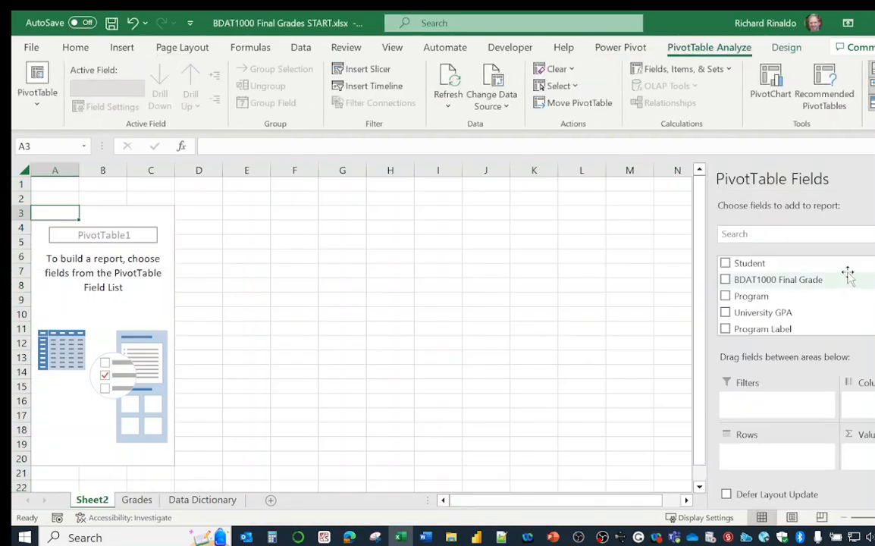
# Set Letter Grade as the PivotTable's row field and count Letter Grade in the values area
pyautogui.scroll(-1, 832, 303)
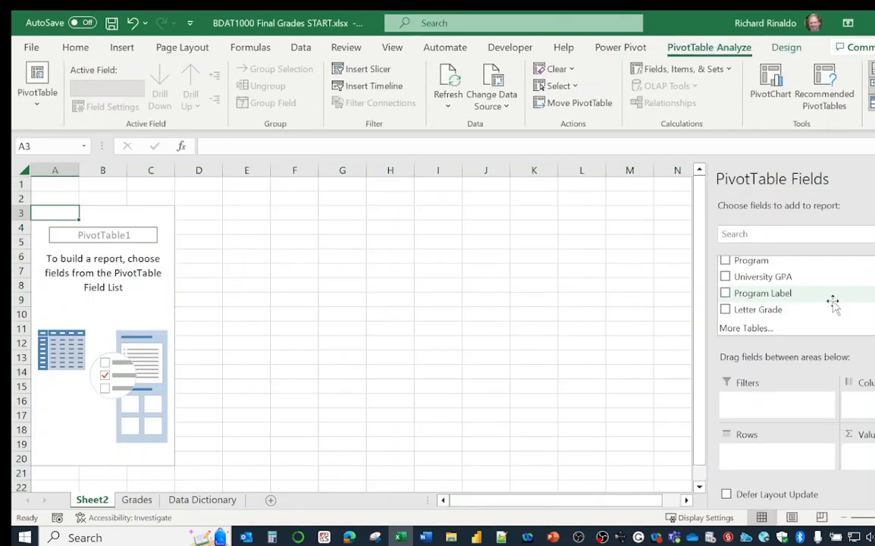
pyautogui.moveTo(728, 310); pyautogui.dragTo(780, 455)
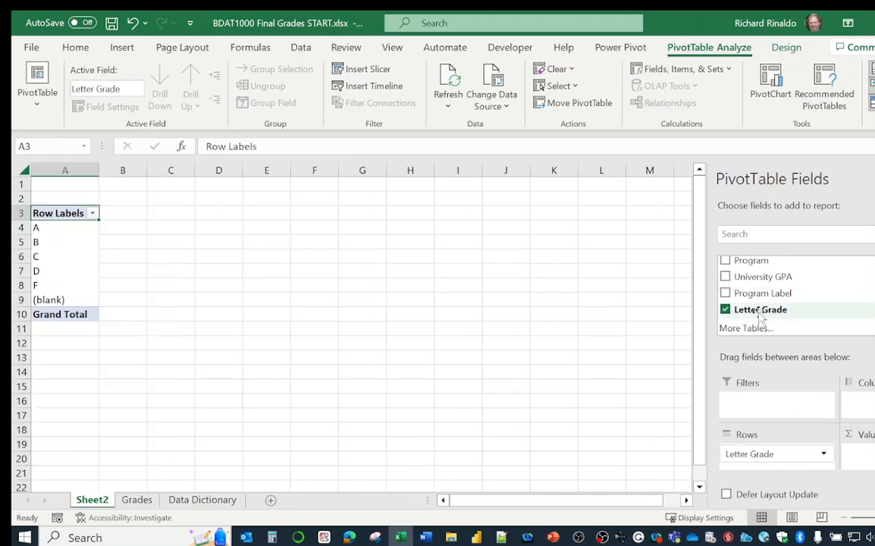
pyautogui.moveTo(860, 405); pyautogui.dragTo(860, 454)
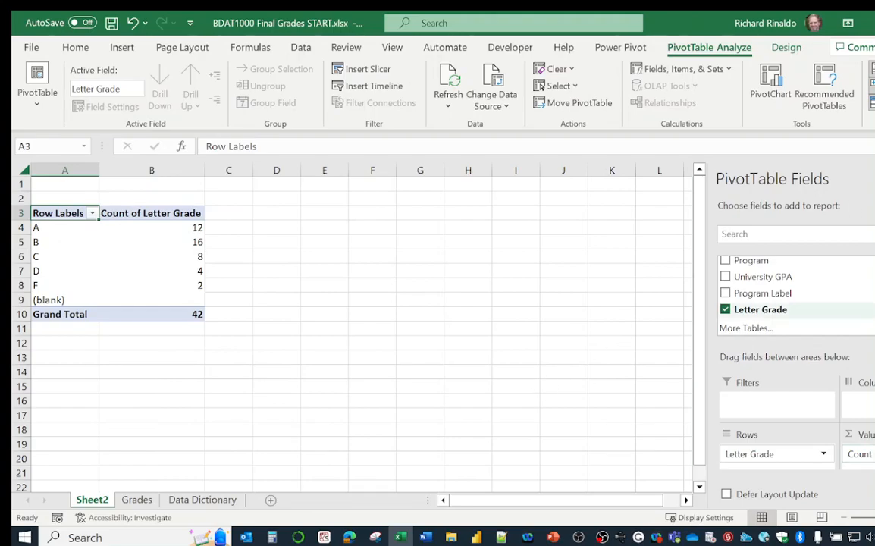
pyautogui.scroll(2, 758, 296)
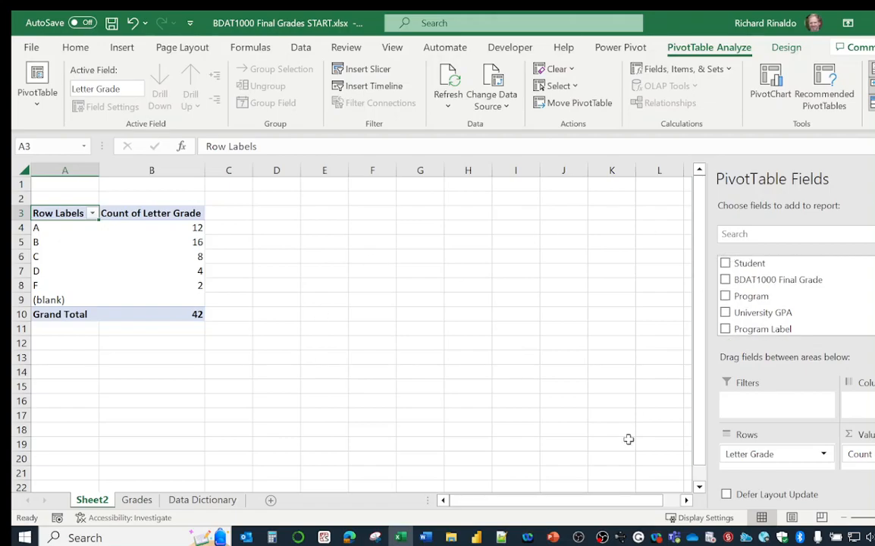
# Apply the blue PivotTable style from the first row of the Medium group
pyautogui.click(786, 47)
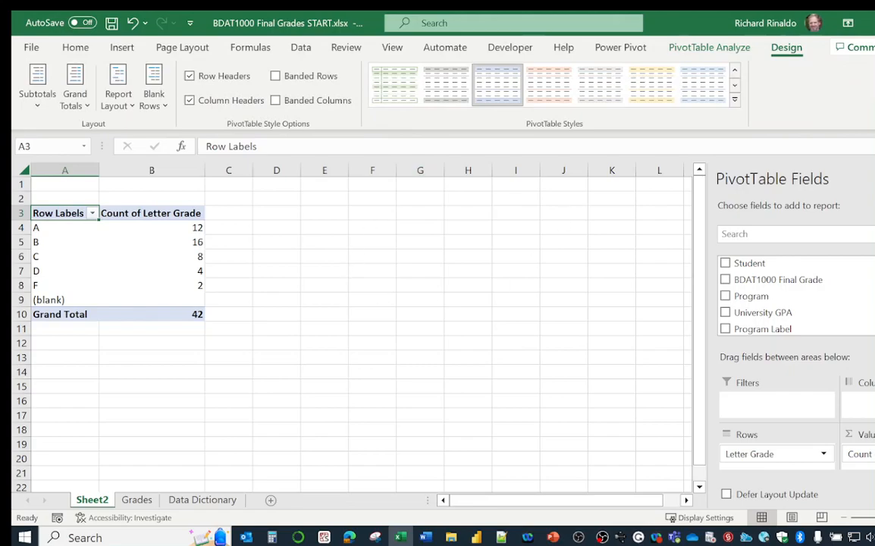
pyautogui.click(734, 99)
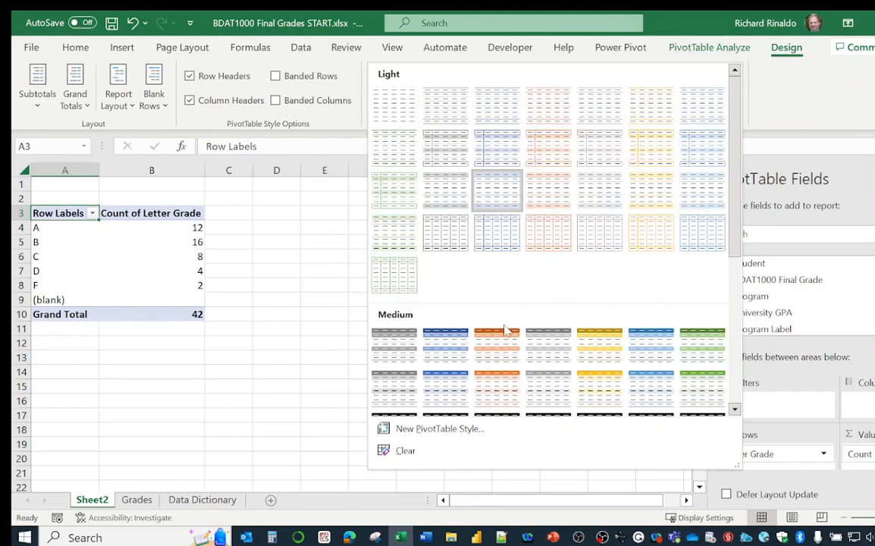
pyautogui.click(452, 345)
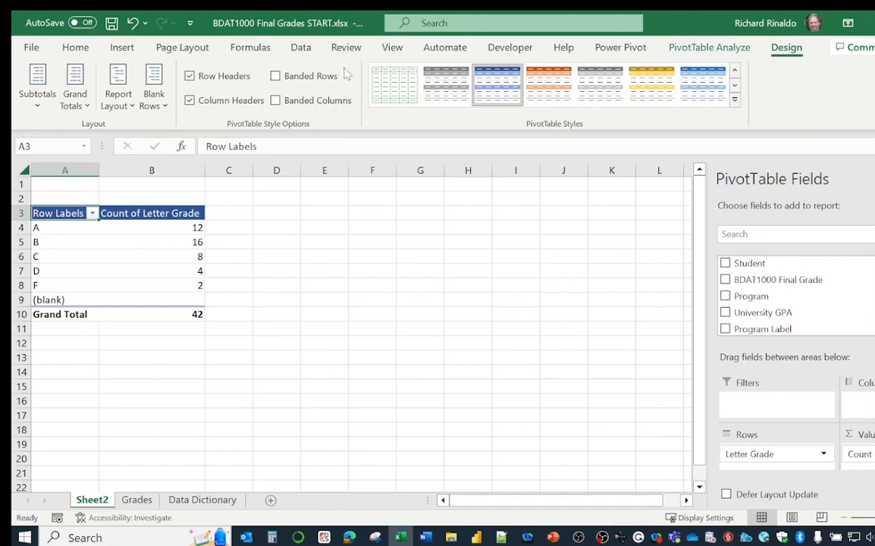
# Hide the gridlines on the PivotTable's worksheet
pyautogui.click(391, 47)
pyautogui.click(371, 101)
pyautogui.click(372, 270)
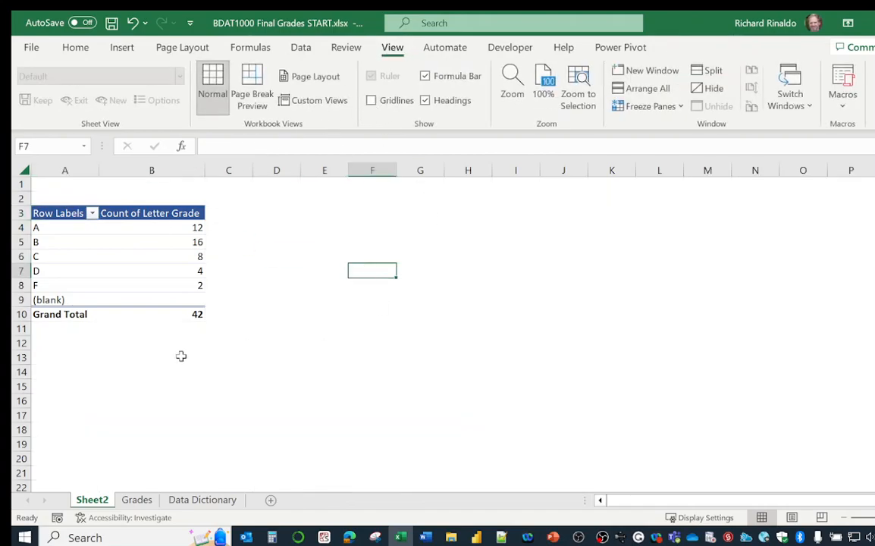
# Filter the (blank) item out of the PivotTable's row labels
pyautogui.moveTo(181, 273)
pyautogui.click(91, 214)
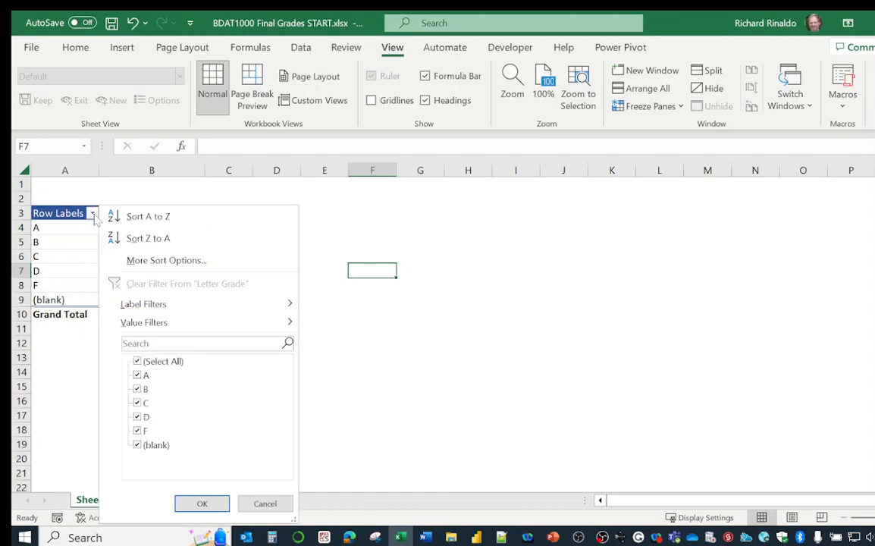
pyautogui.click(137, 446)
pyautogui.click(202, 504)
pyautogui.rightClick(57, 213)
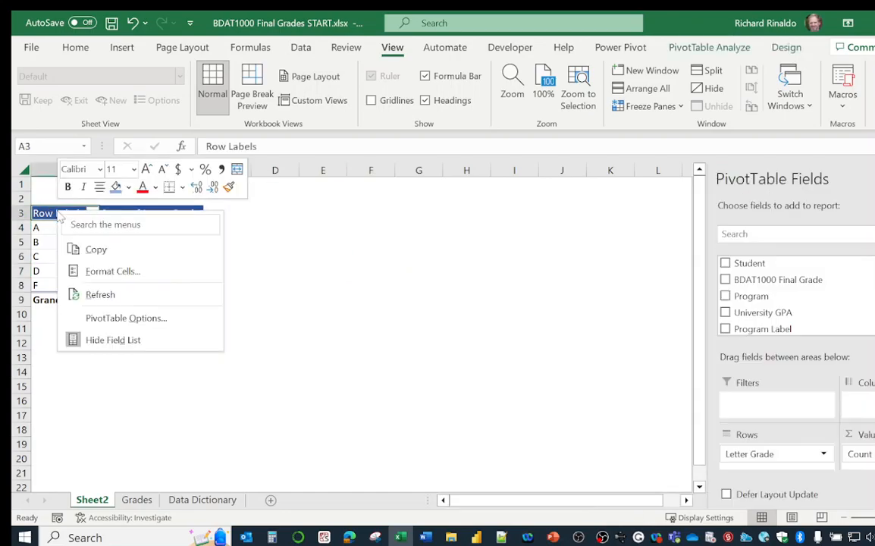
pyautogui.click(52, 212)
pyautogui.click(269, 324)
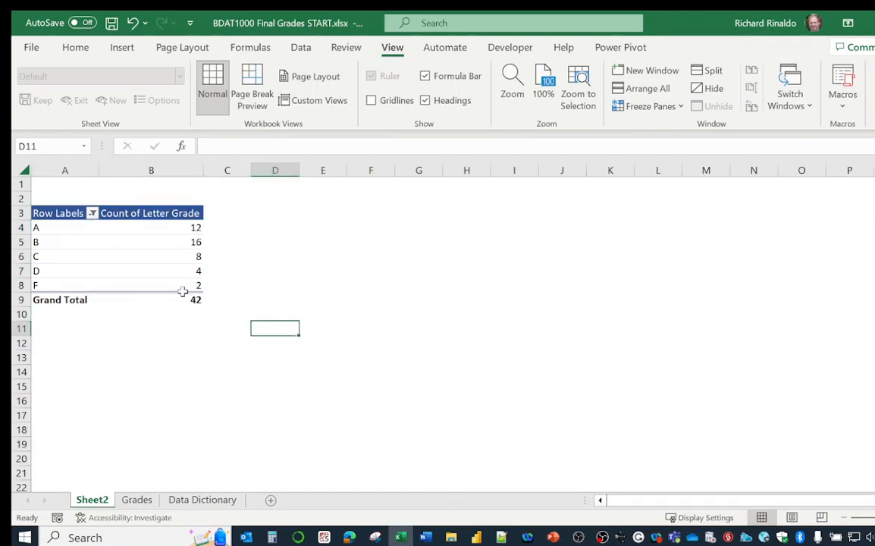
pyautogui.moveTo(179, 291)
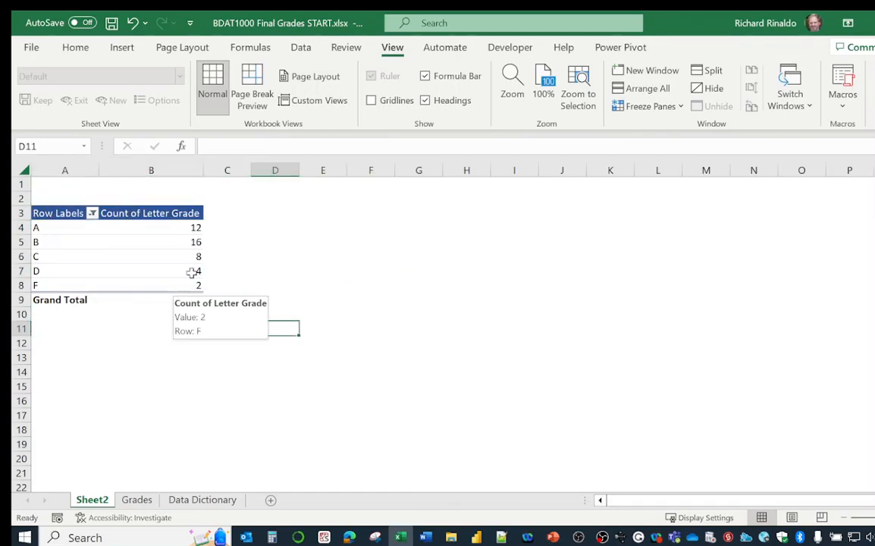
pyautogui.rightClick(60, 213)
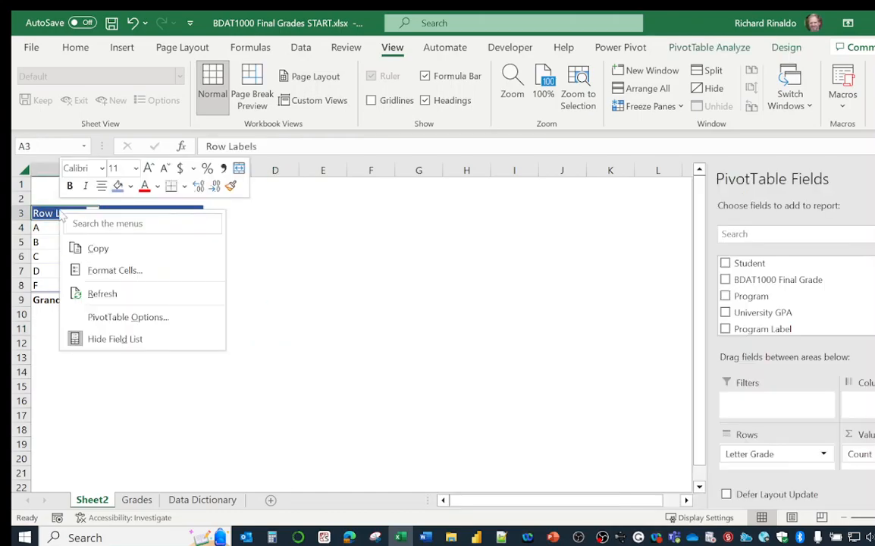
pyautogui.click(114, 273)
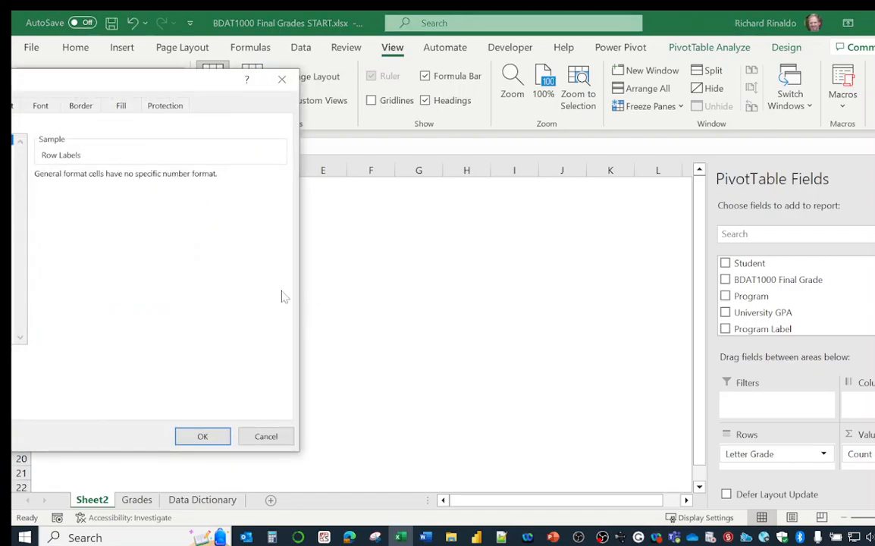
pyautogui.moveTo(149, 88); pyautogui.dragTo(441, 153)
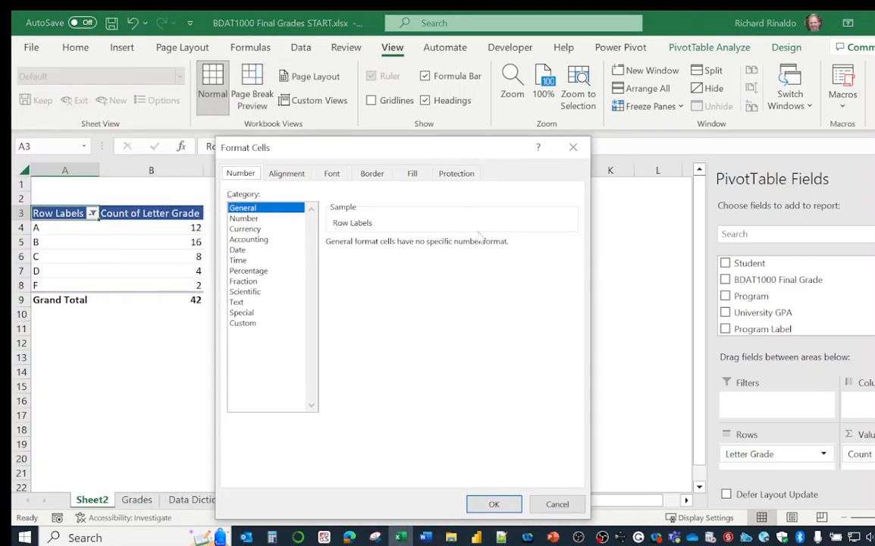
pyautogui.click(557, 504)
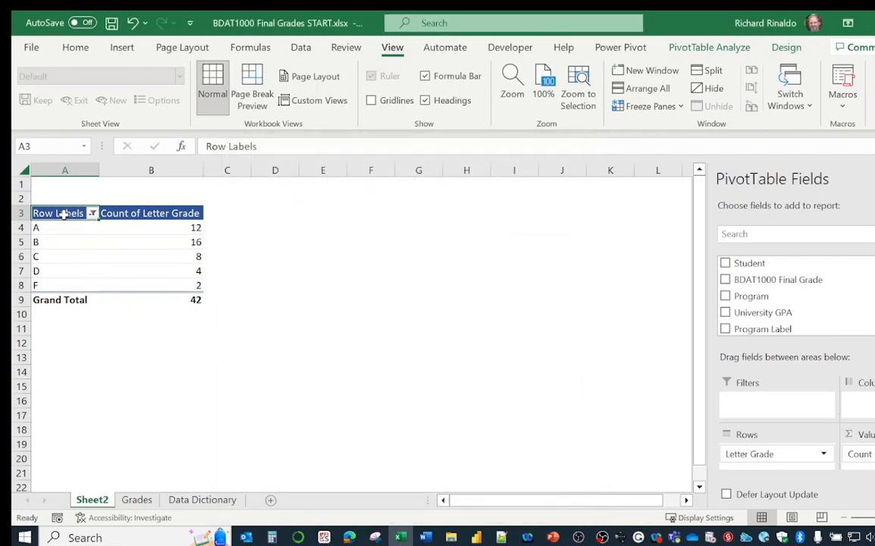
# Rename the PivotTable's Row Labels header in A3 to Letter Grade and widen column A to fit it
pyautogui.write('Let')
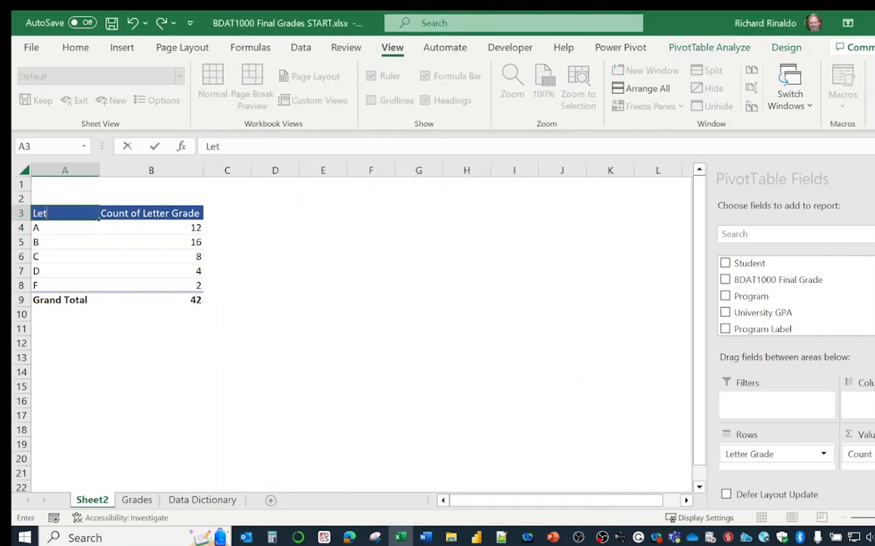
pyautogui.write('ter Grade')
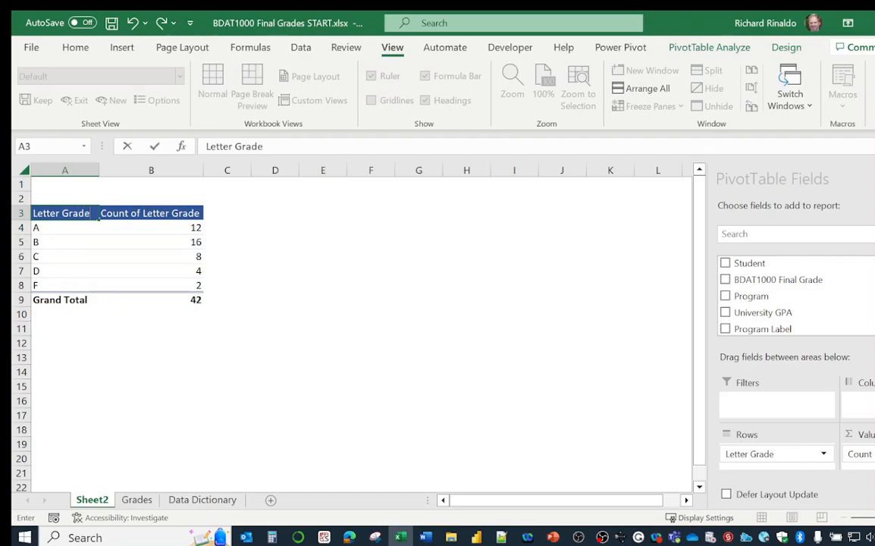
pyautogui.moveTo(271, 256); pyautogui.dragTo(271, 245)
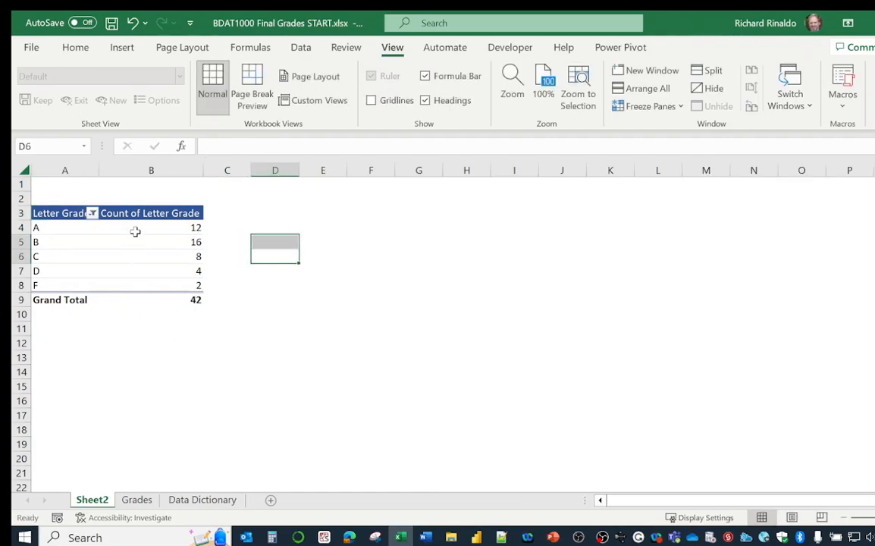
pyautogui.moveTo(96, 171); pyautogui.dragTo(117, 171)
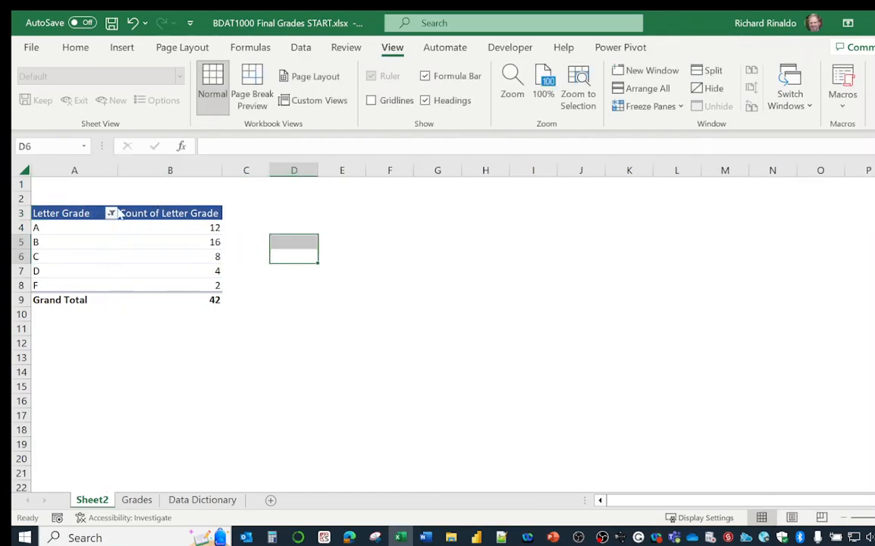
# Rename the PivotTable's count header in B3 to # of Students
pyautogui.click(175, 214)
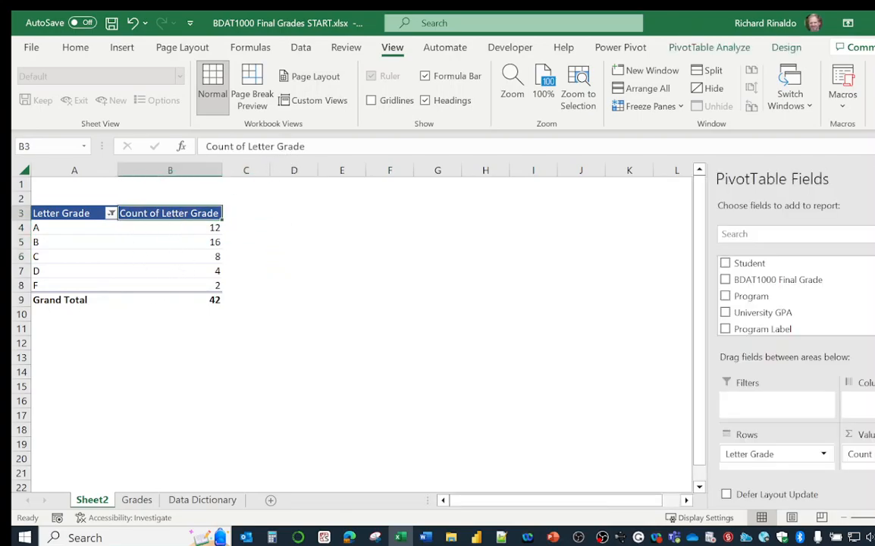
pyautogui.moveTo(307, 147); pyautogui.dragTo(125, 152)
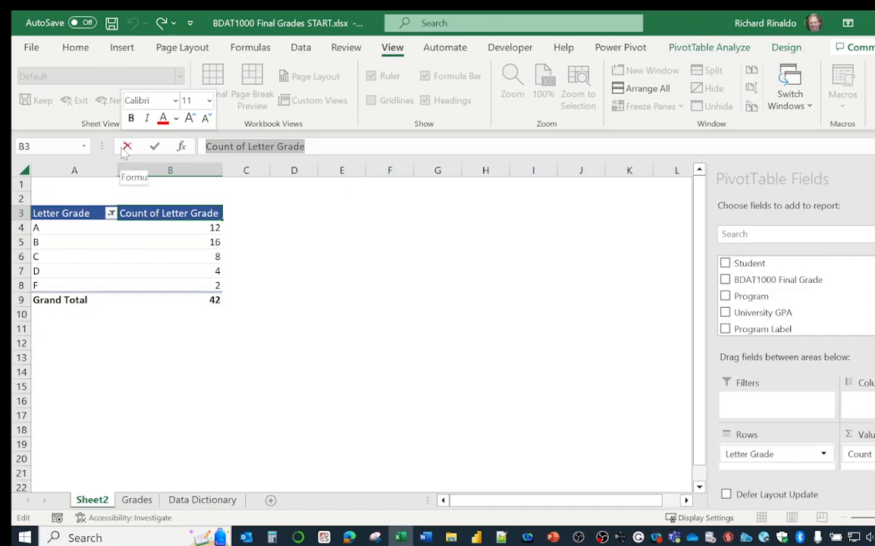
pyautogui.write('# of Studengt')
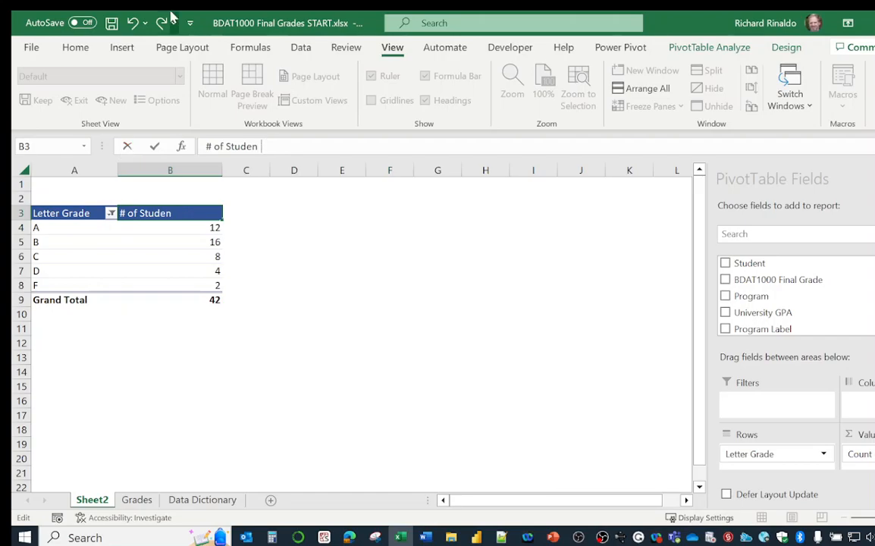
pyautogui.click(250, 47)
pyautogui.click(170, 314)
# Insert a Clustered Column PivotChart based on the letter grade PivotTable
pyautogui.click(173, 256)
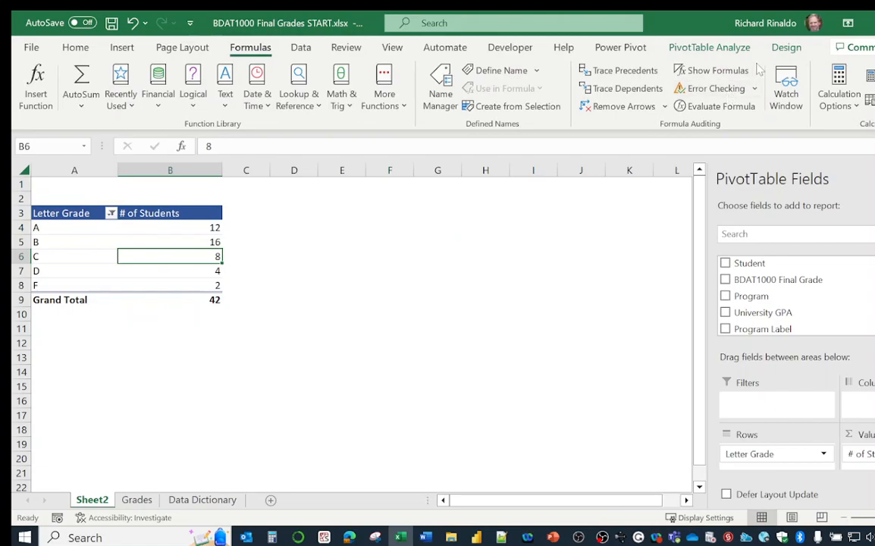
pyautogui.click(786, 47)
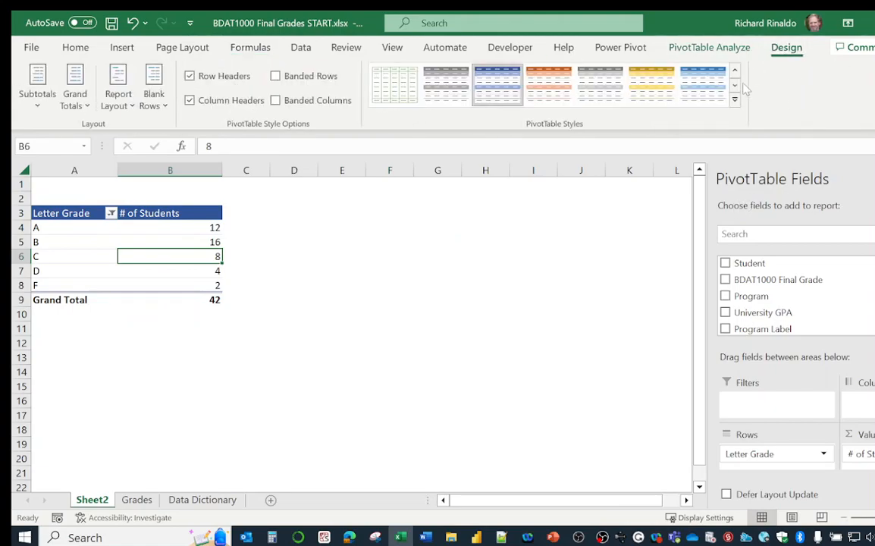
pyautogui.click(707, 50)
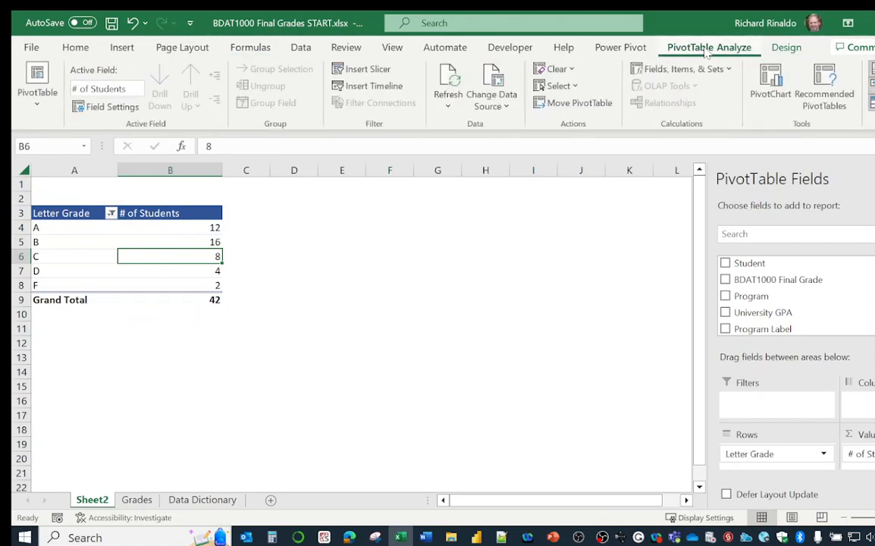
pyautogui.click(779, 82)
pyautogui.moveTo(444, 230)
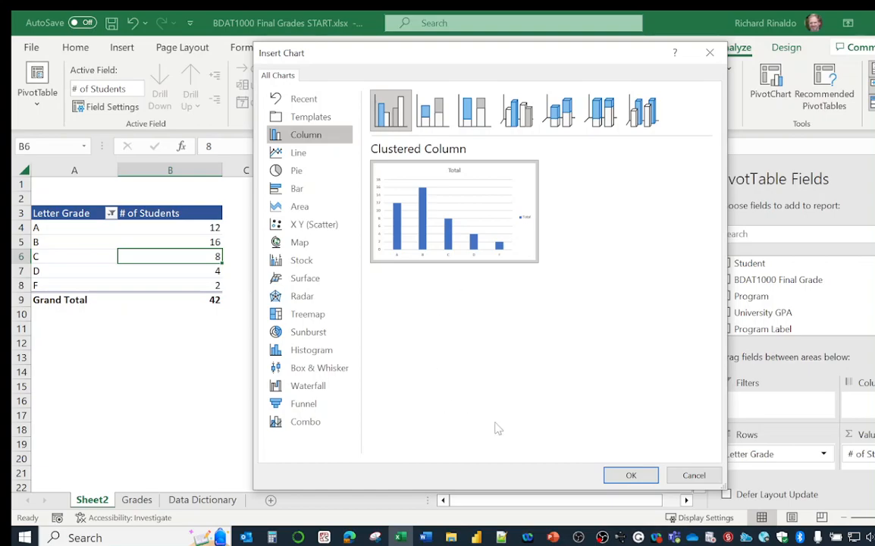
pyautogui.click(629, 475)
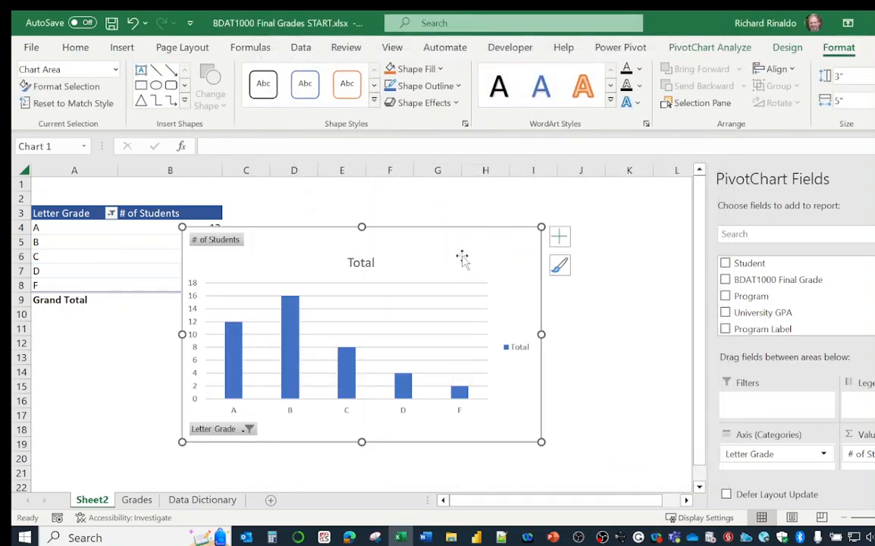
# Resize the PivotChart and place it beside the PivotTable, clear of its two columns
pyautogui.moveTo(541, 227); pyautogui.dragTo(475, 275)
pyautogui.moveTo(383, 297)
pyautogui.mouseDown()
pyautogui.moveTo(523, 224)
pyautogui.moveTo(490, 225)
pyautogui.mouseUp()
pyautogui.moveTo(293, 371); pyautogui.dragTo(242, 429)
pyautogui.moveTo(465, 235); pyautogui.dragTo(494, 275)
# Sort the PivotTable's letter grades from Z to A
pyautogui.click(73, 258)
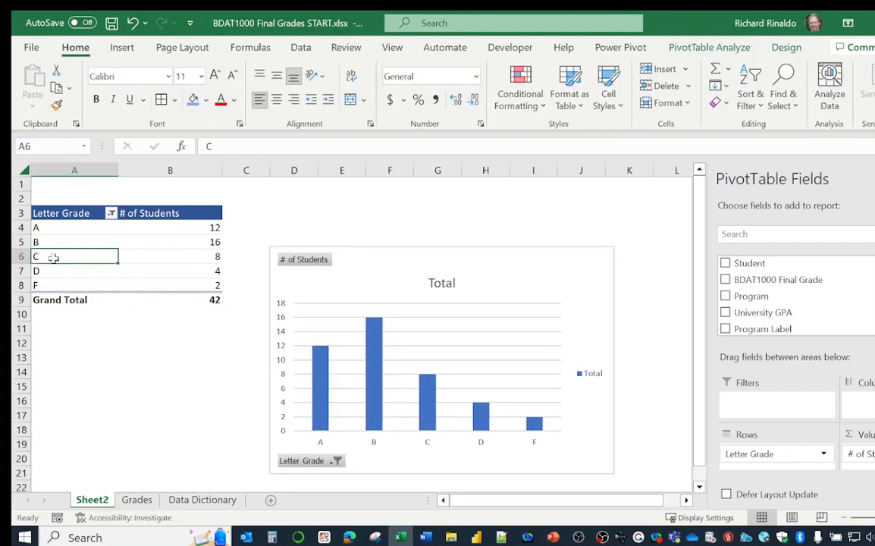
pyautogui.rightClick(53, 256)
pyautogui.moveTo(69, 292)
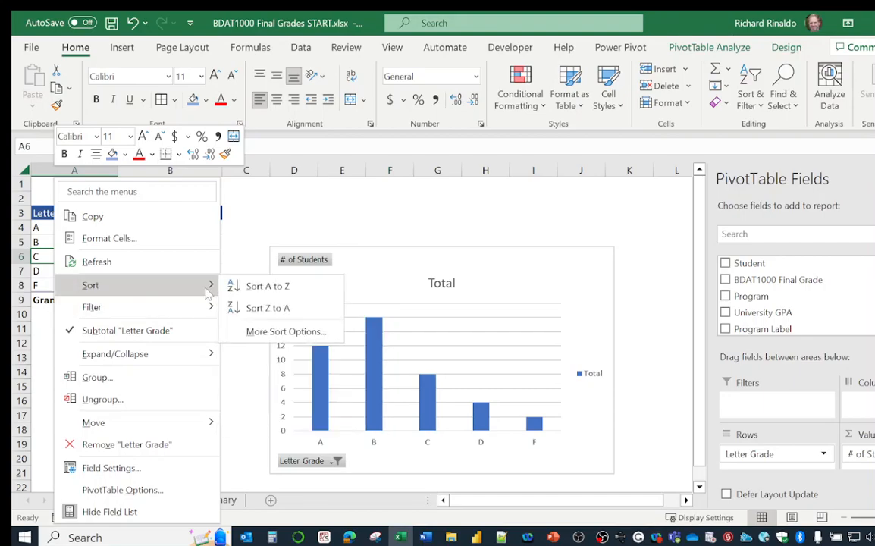
pyautogui.click(271, 308)
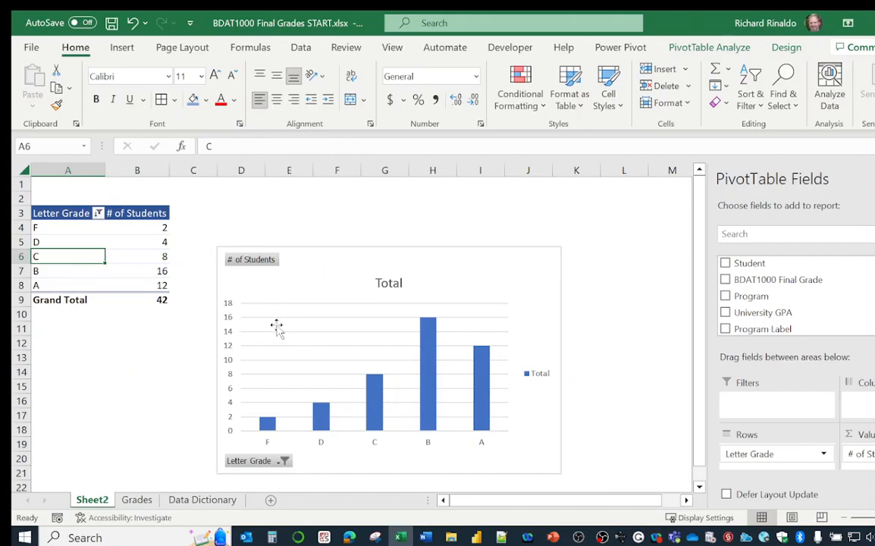
# Sort the PivotTable's letter grades from A to Z
pyautogui.rightClick(69, 243)
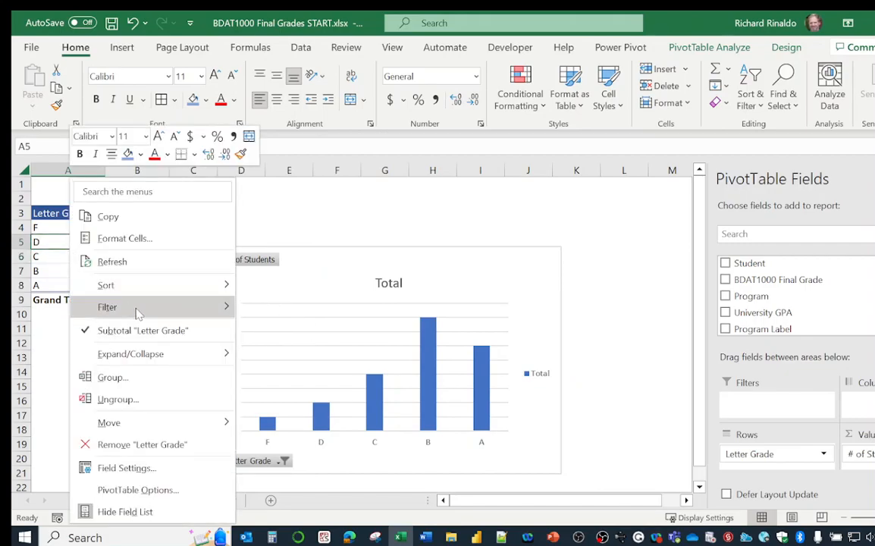
pyautogui.moveTo(175, 285)
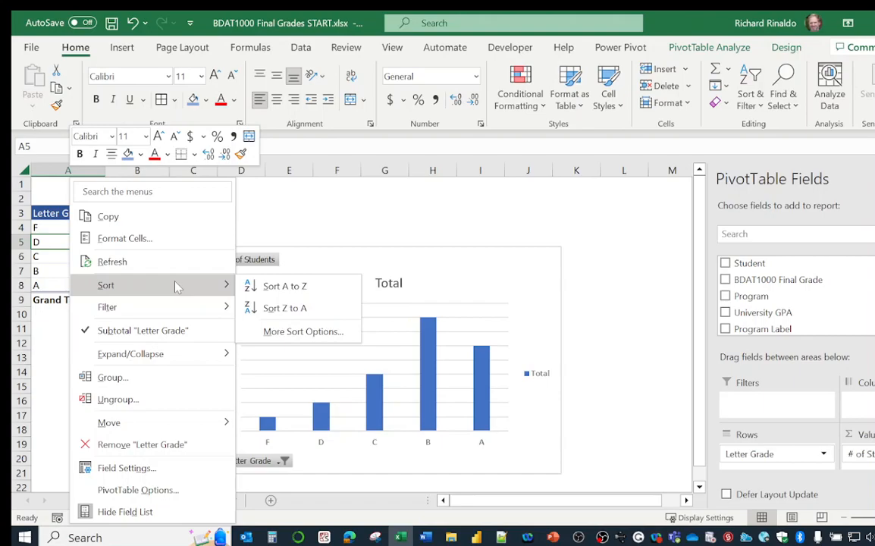
pyautogui.click(303, 294)
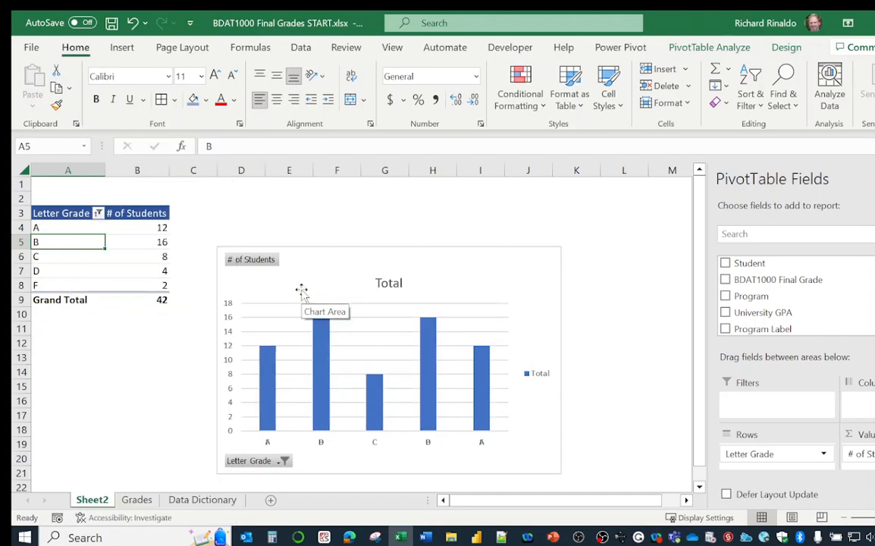
# Sort the PivotTable's letter grades in Z to A order again, so they run from F to A
pyautogui.rightClick(67, 242)
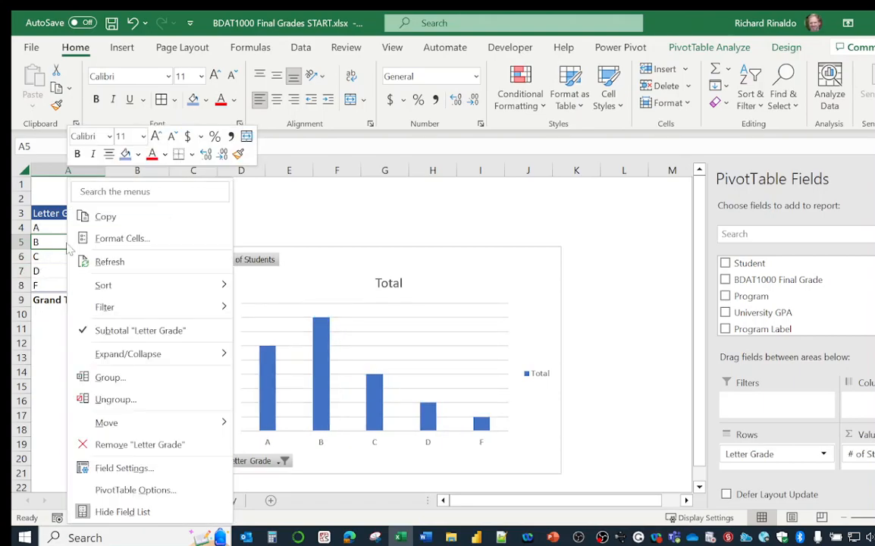
pyautogui.moveTo(152, 287)
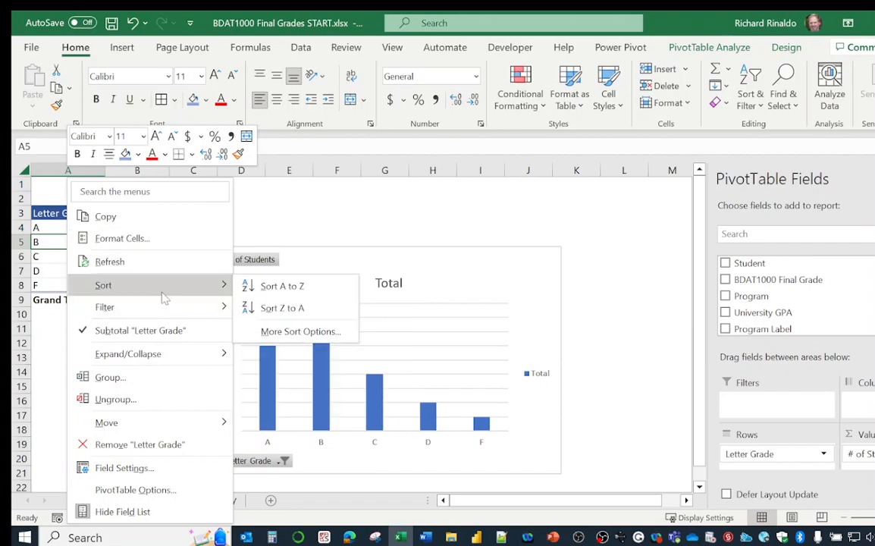
pyautogui.click(280, 309)
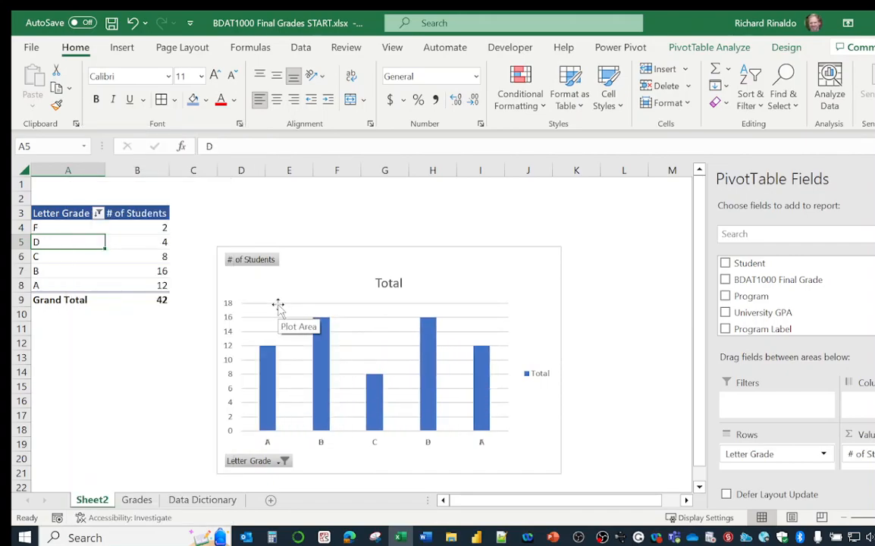
pyautogui.click(79, 357)
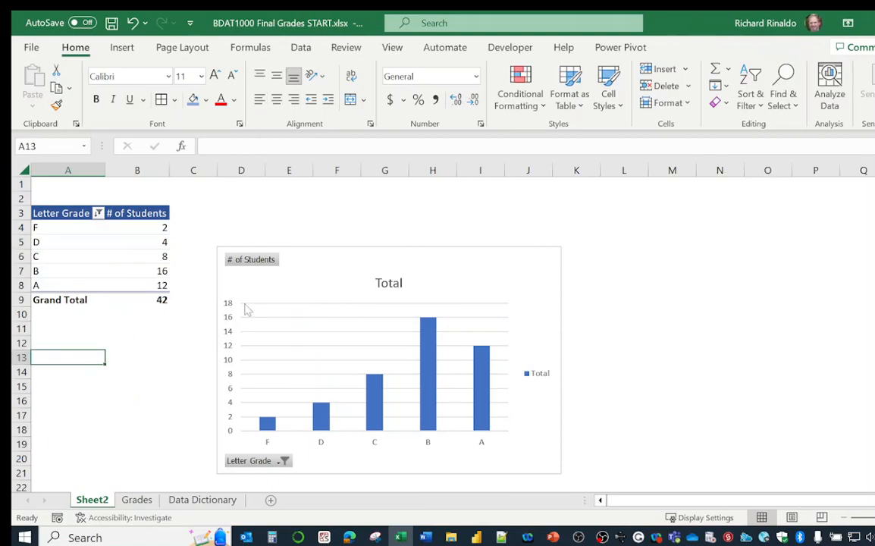
# Move the PivotChart below the PivotTable, starting at about row 11
pyautogui.click(331, 286)
pyautogui.moveTo(330, 311); pyautogui.dragTo(193, 379)
pyautogui.click(223, 240)
# Try a shortened slicer for the Program field beside the PivotTable and delete it
pyautogui.click(129, 256)
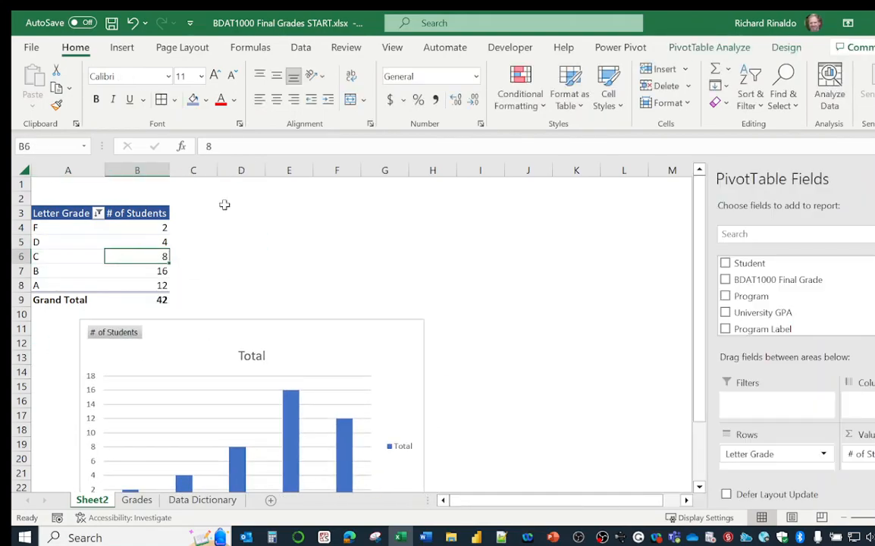
pyautogui.click(786, 47)
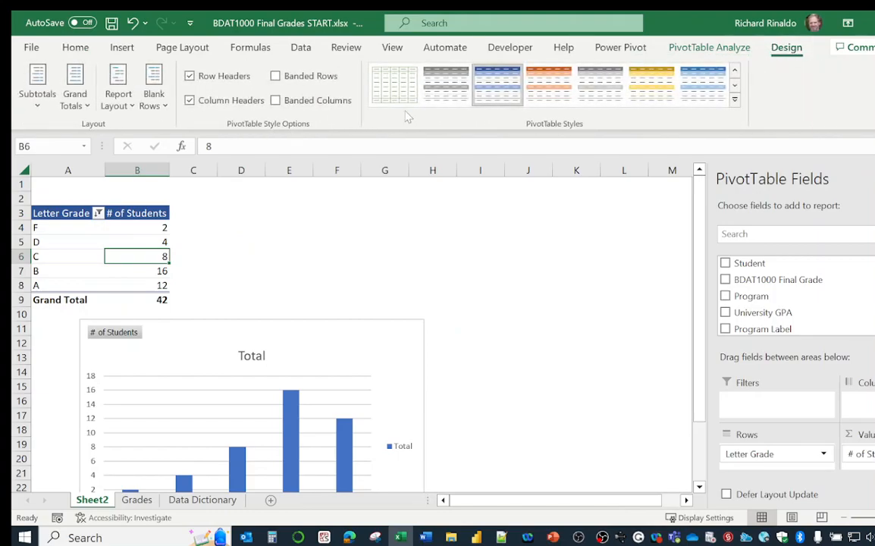
pyautogui.click(725, 47)
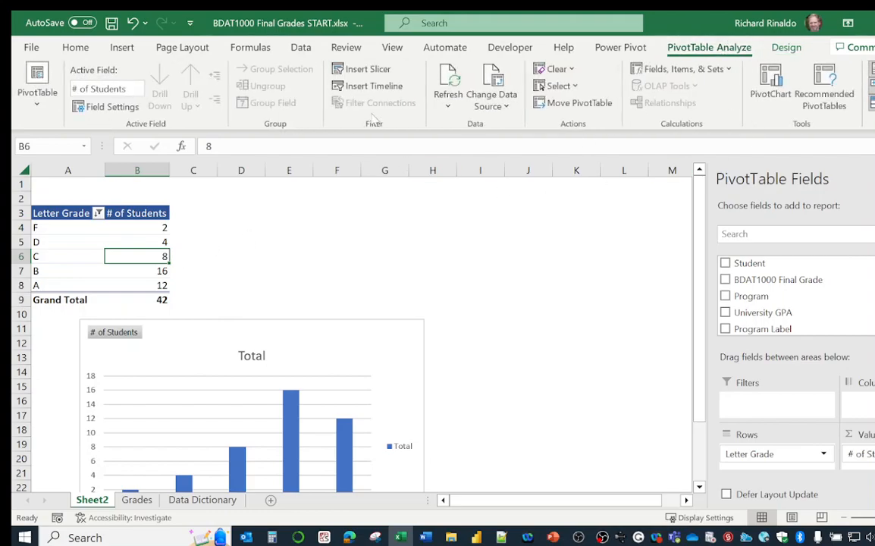
pyautogui.click(362, 68)
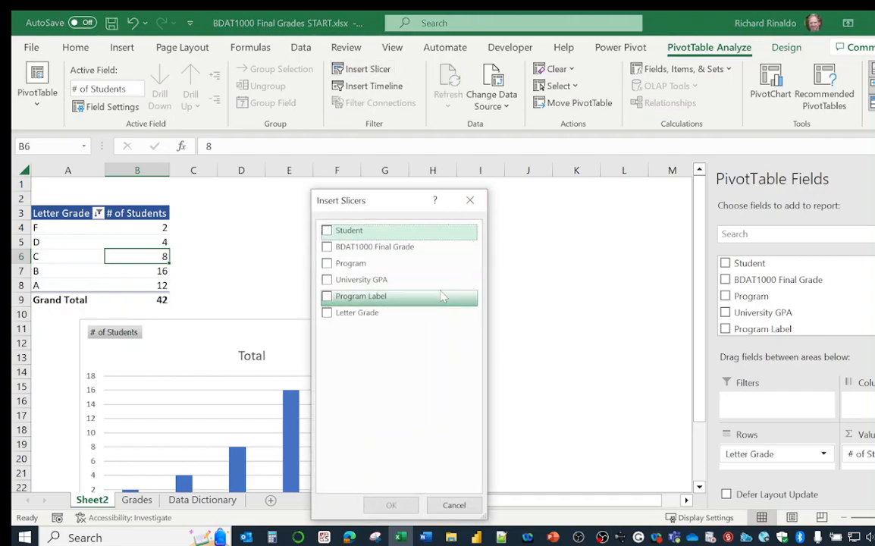
pyautogui.click(327, 263)
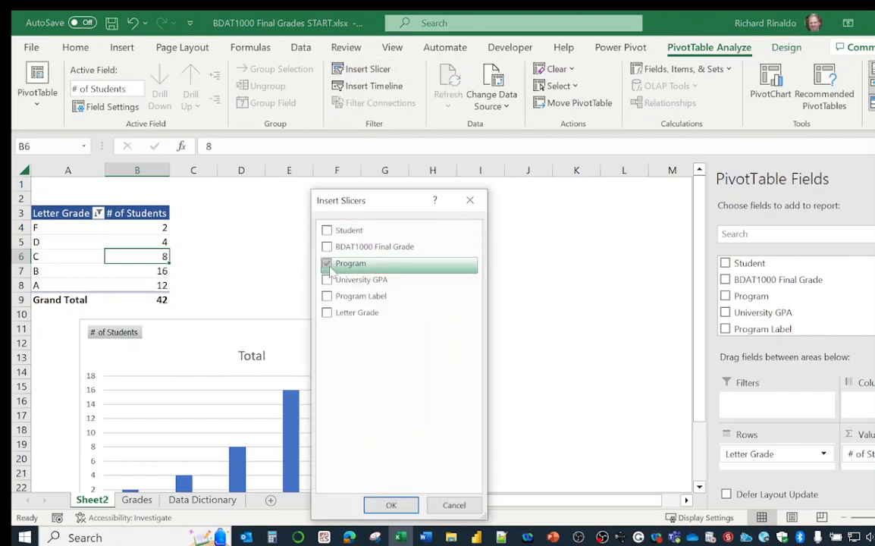
pyautogui.click(406, 504)
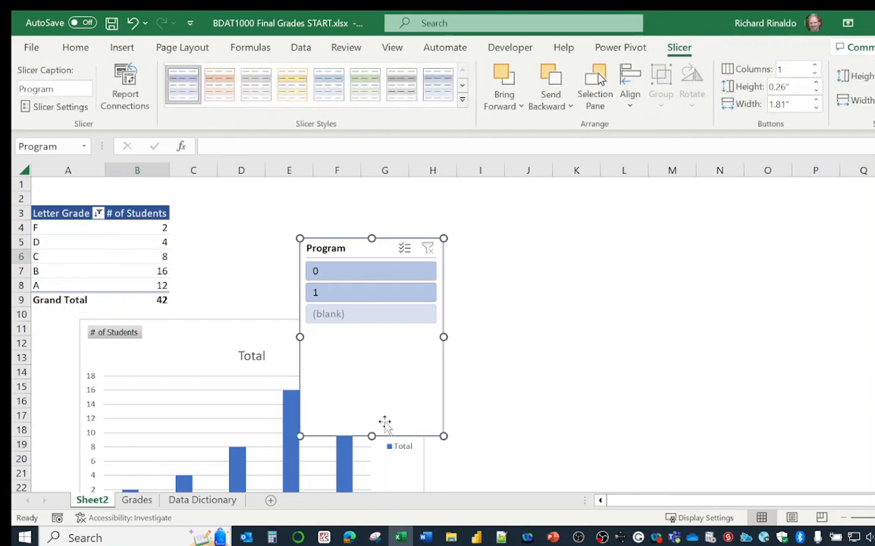
pyautogui.moveTo(372, 435); pyautogui.dragTo(384, 338)
pyautogui.moveTo(362, 249); pyautogui.dragTo(280, 214)
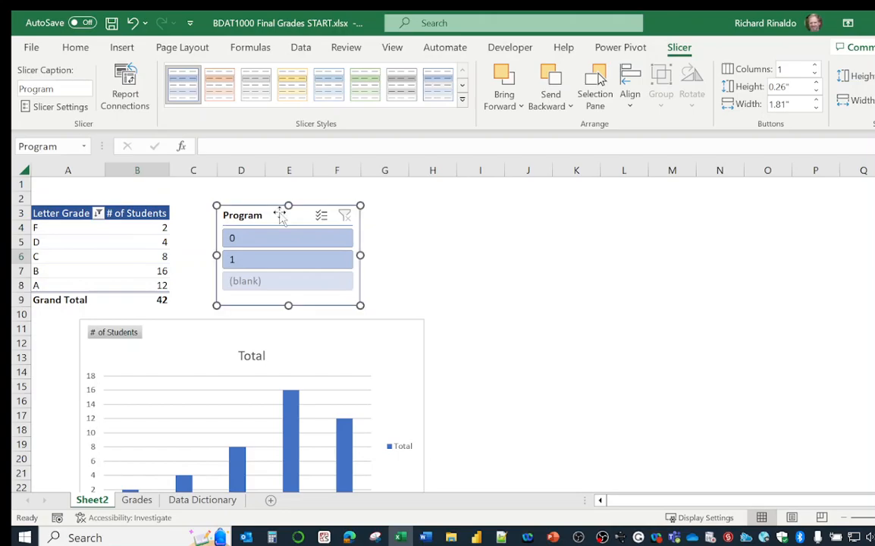
pyautogui.press('Delete')
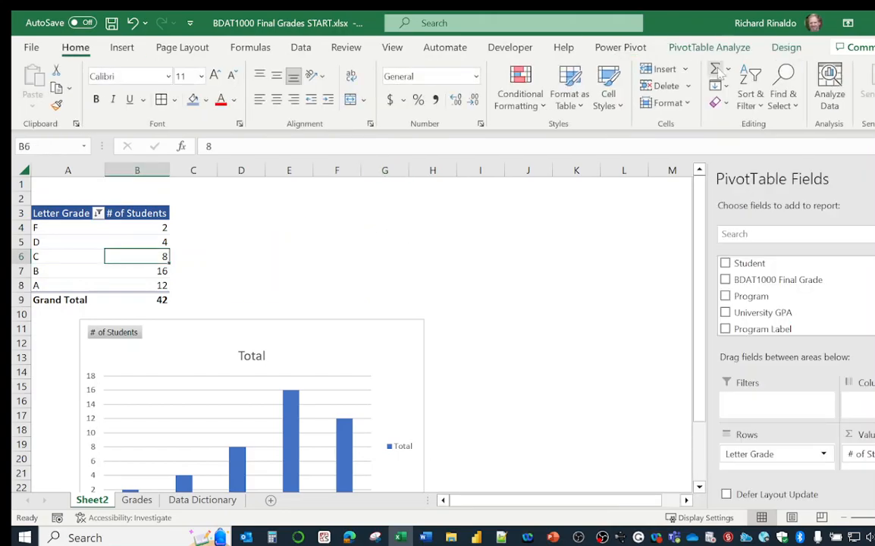
# Insert a slicer for the Program Label field, shorten it and place it beside the PivotTable
pyautogui.click(686, 47)
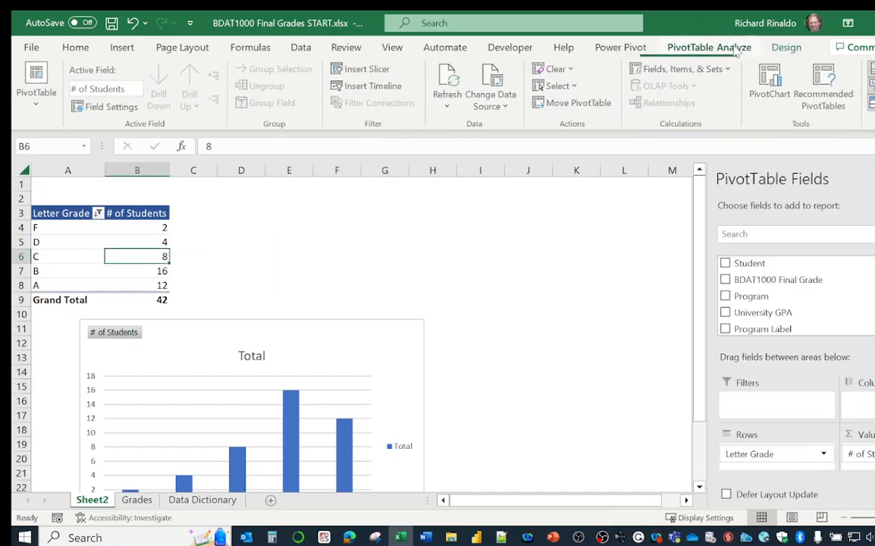
pyautogui.click(368, 69)
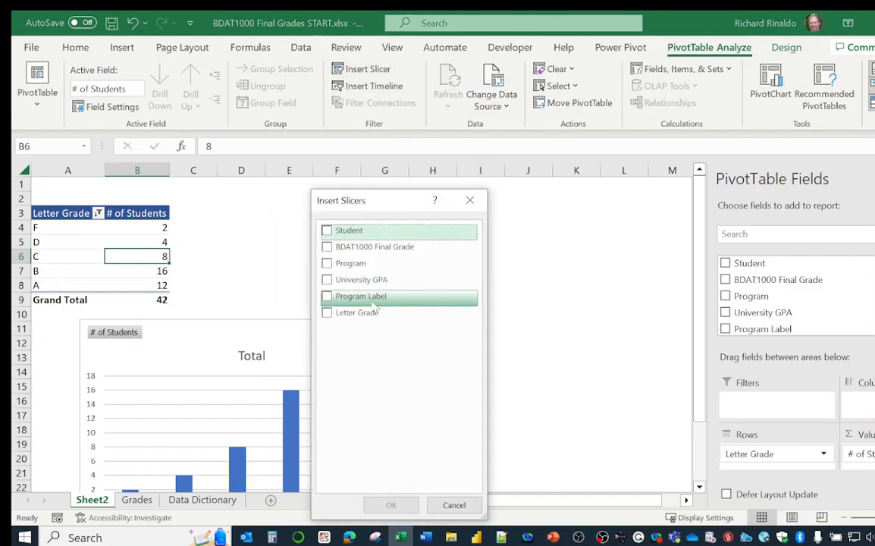
pyautogui.click(362, 296)
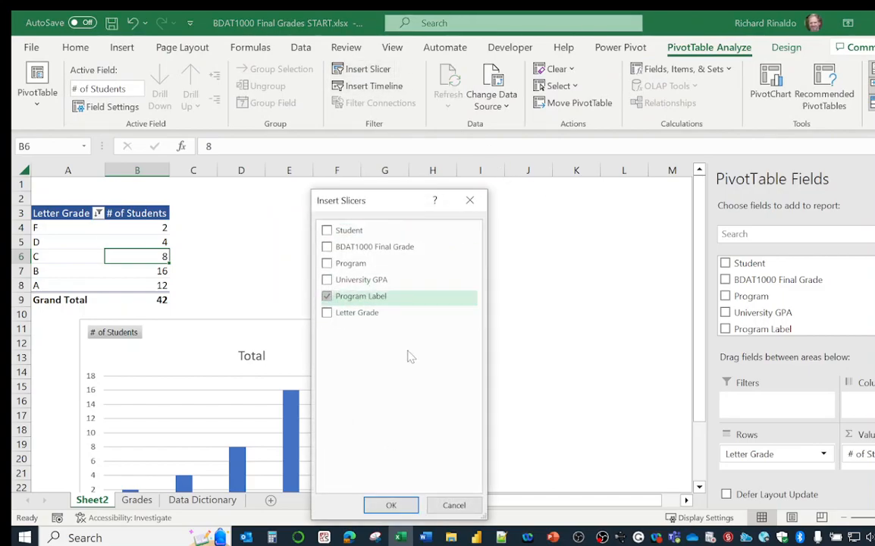
pyautogui.click(392, 504)
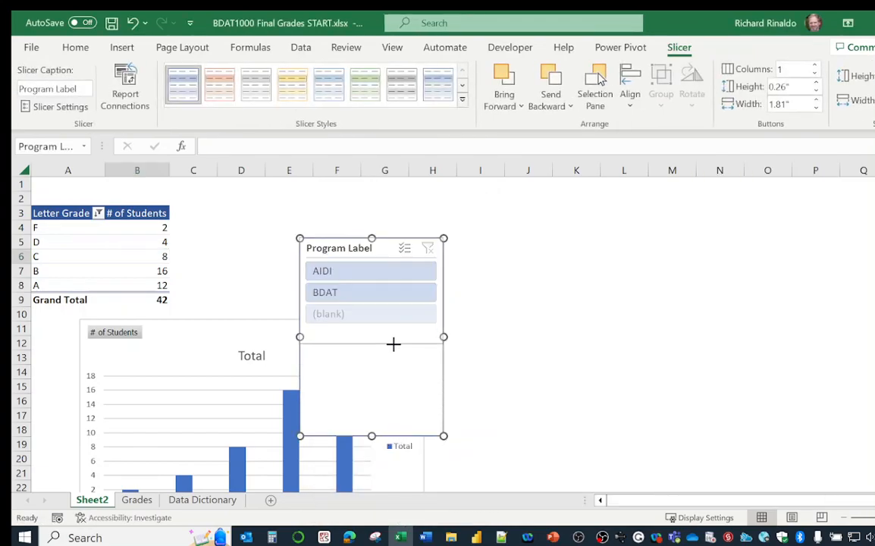
pyautogui.moveTo(397, 248); pyautogui.dragTo(278, 213)
# Shift the PivotChart over to start in column A and delete its Total legend
pyautogui.moveTo(342, 357); pyautogui.dragTo(296, 350)
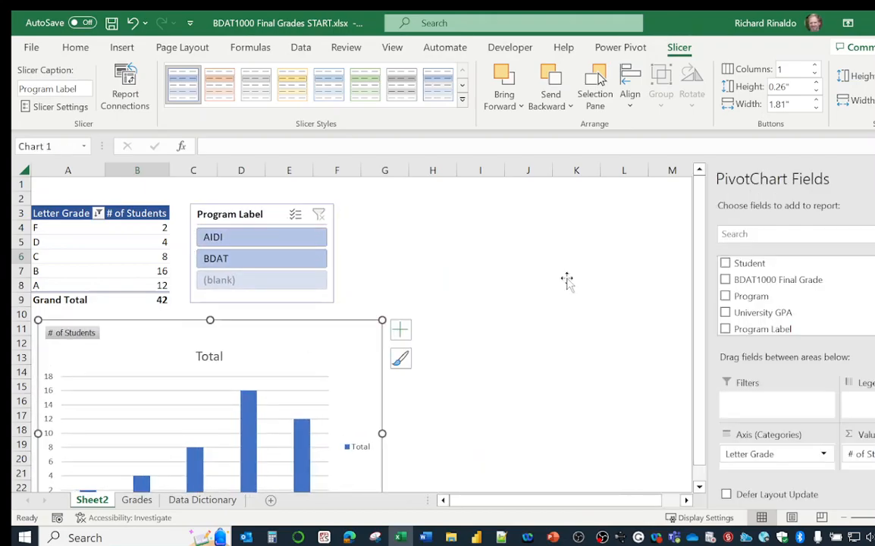
pyautogui.scroll(-4, 412, 369)
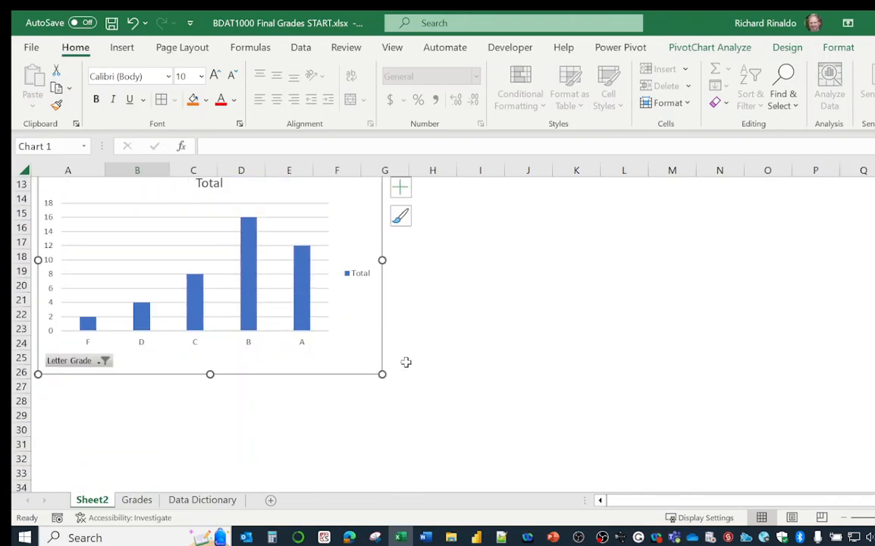
pyautogui.click(368, 281)
pyautogui.press('Delete')
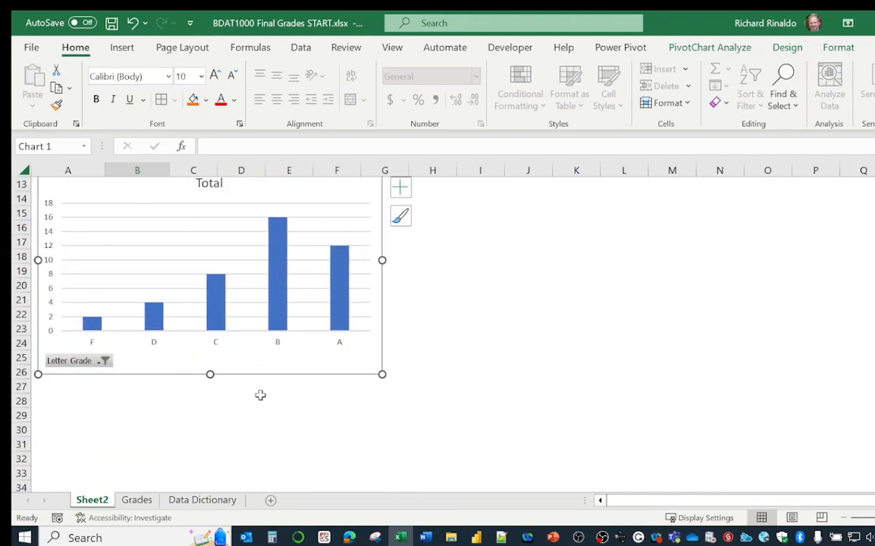
# Change the PivotChart's title to BDAT1000 Final Grades
pyautogui.scroll(1, 239, 402)
pyautogui.click(206, 269)
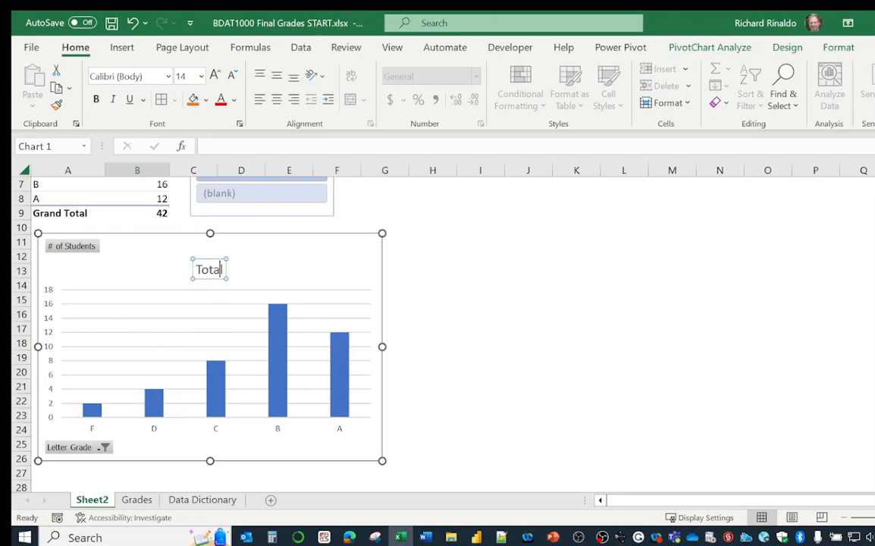
pyautogui.moveTo(224, 270); pyautogui.dragTo(190, 269)
pyautogui.write('B')
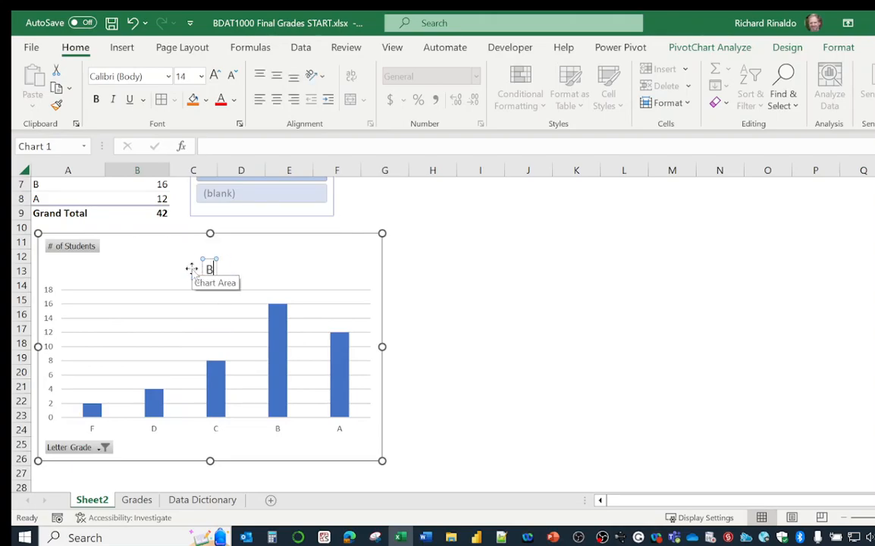
pyautogui.write('DAT1000')
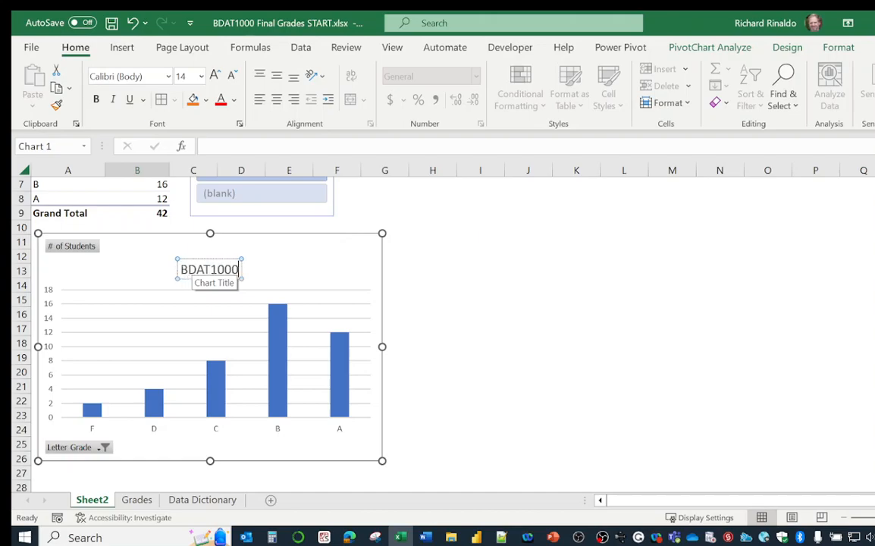
pyautogui.write(' Final G')
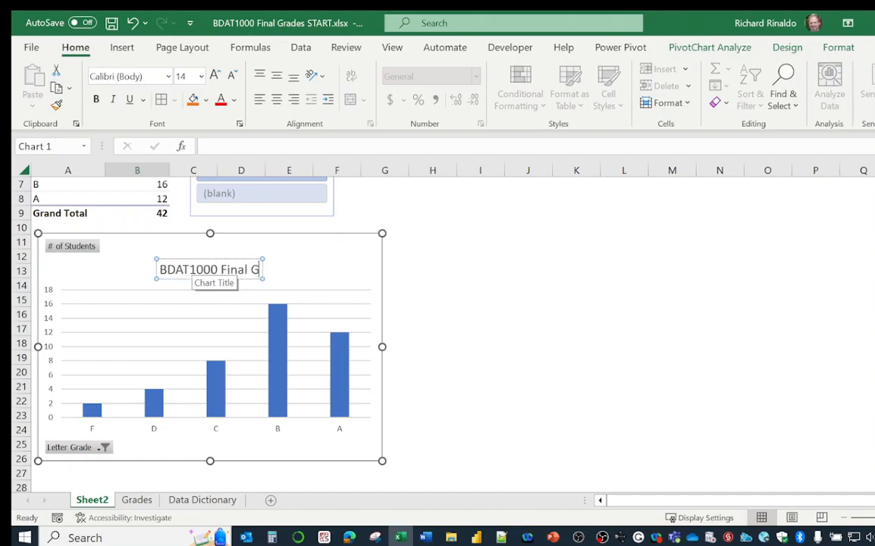
pyautogui.write('rades')
pyautogui.click(437, 270)
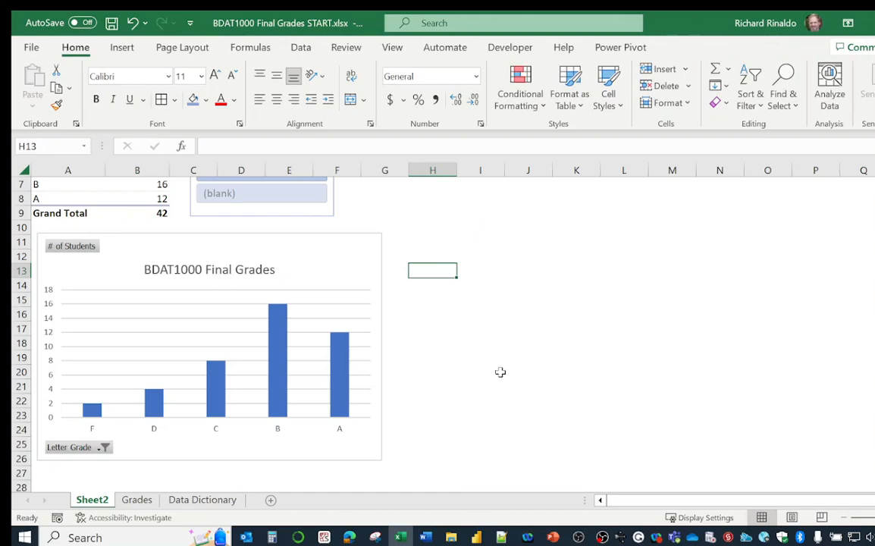
# Enlarge the PivotChart slightly so it extends down to about row 27
pyautogui.click(186, 267)
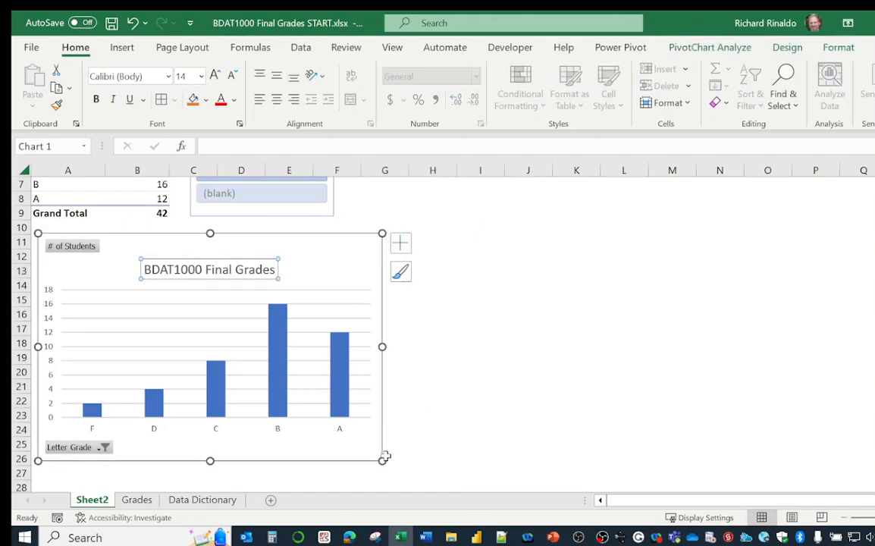
pyautogui.moveTo(380, 460); pyautogui.dragTo(386, 472)
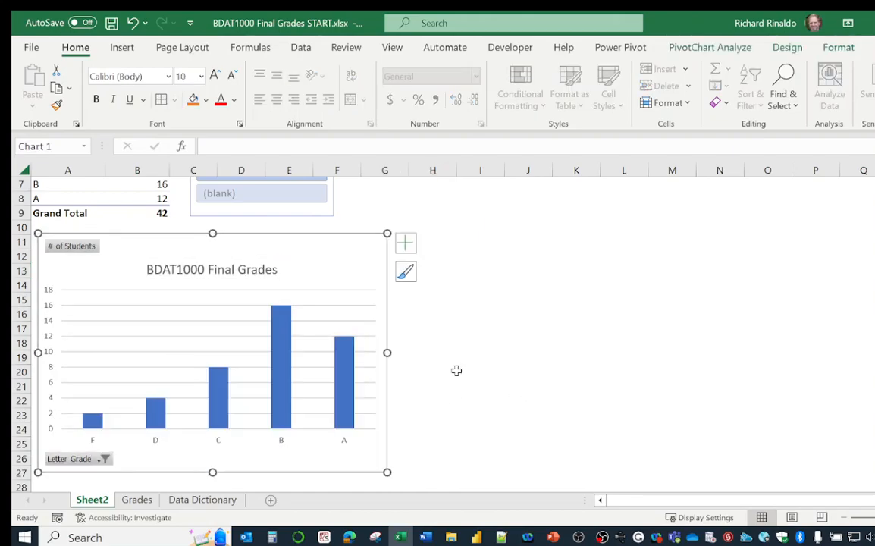
# Filter the PivotTable and PivotChart by AIDI and by BDAT in the Program Label slicer, examining the chart for each program
pyautogui.scroll(2, 457, 370)
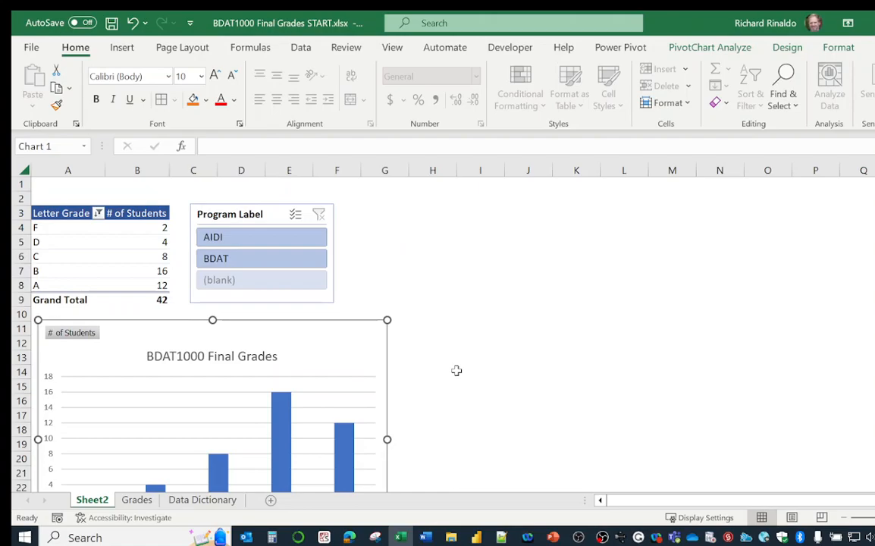
pyautogui.click(254, 238)
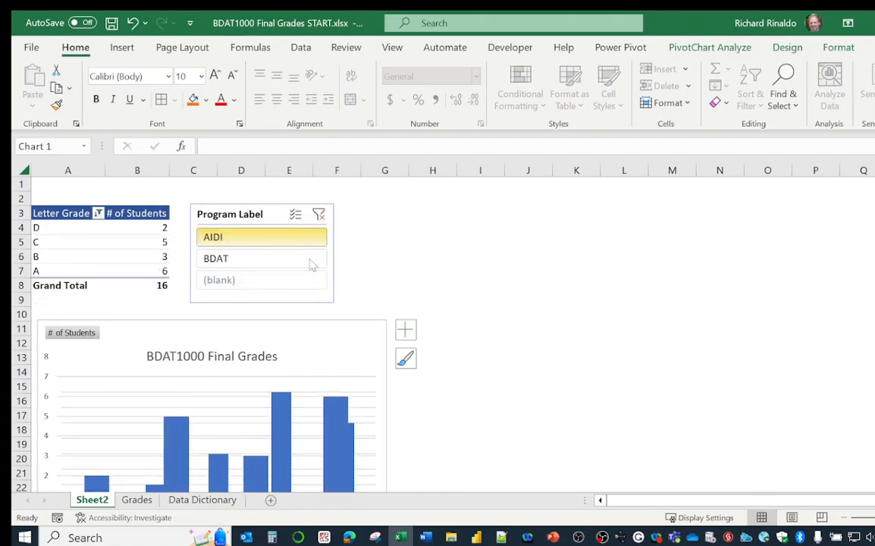
pyautogui.scroll(-4, 314, 269)
pyautogui.scroll(3, 316, 275)
pyautogui.click(213, 219)
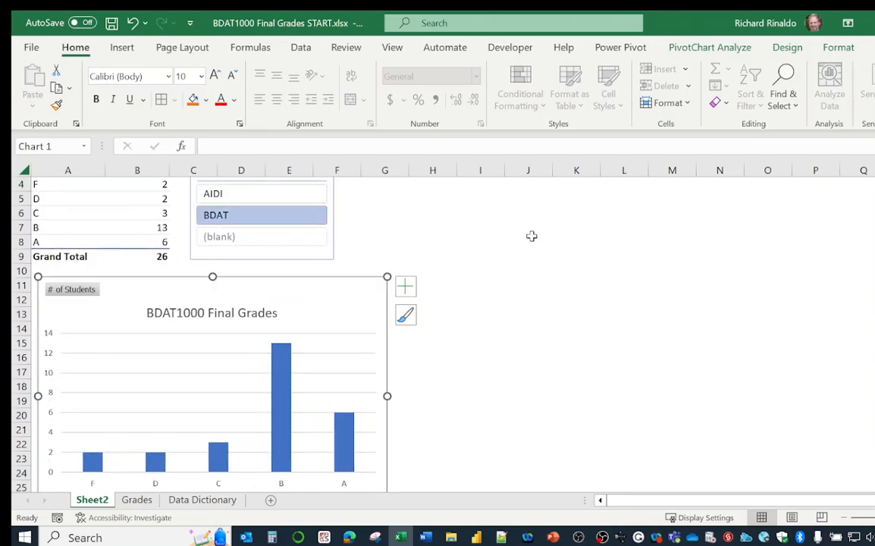
pyautogui.scroll(1, 582, 331)
pyautogui.scroll(-2, 582, 330)
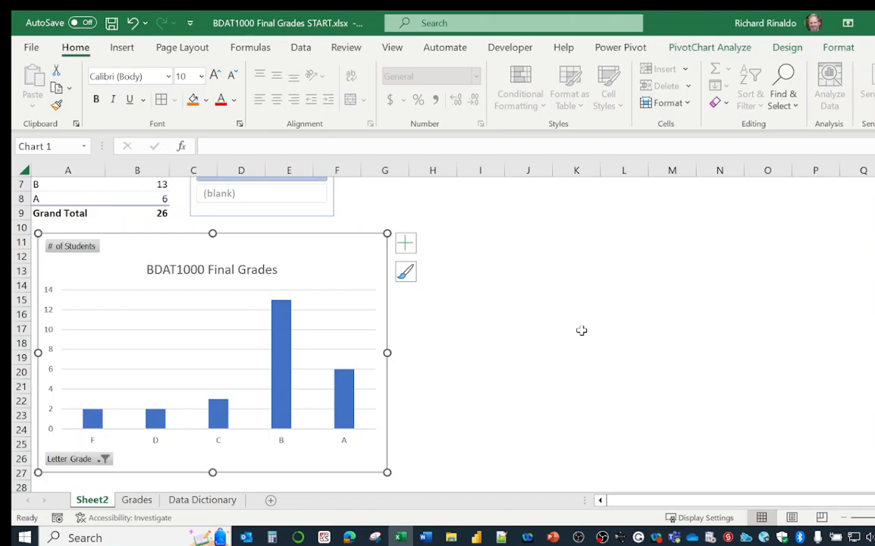
pyautogui.scroll(2, 582, 330)
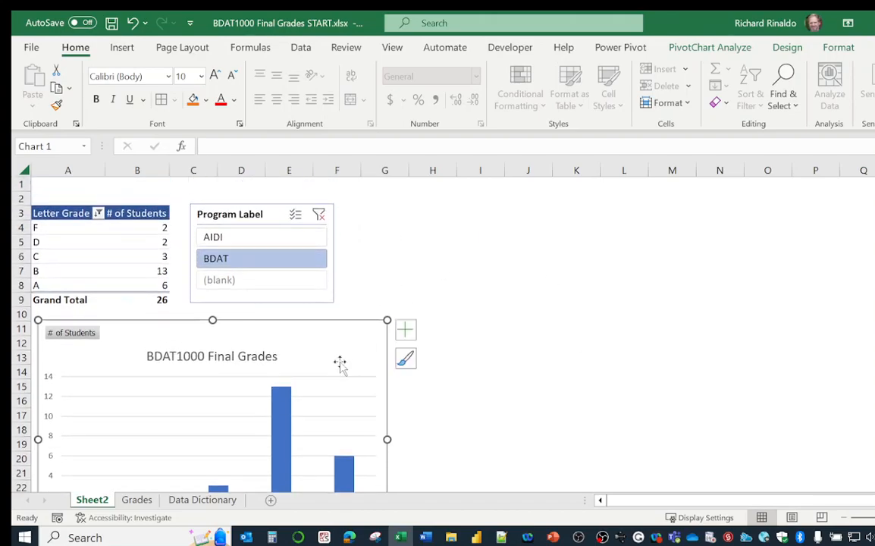
# Apply chart style Style 4, with a shaded background and data labels inside the columns, to the PivotChart
pyautogui.click(785, 48)
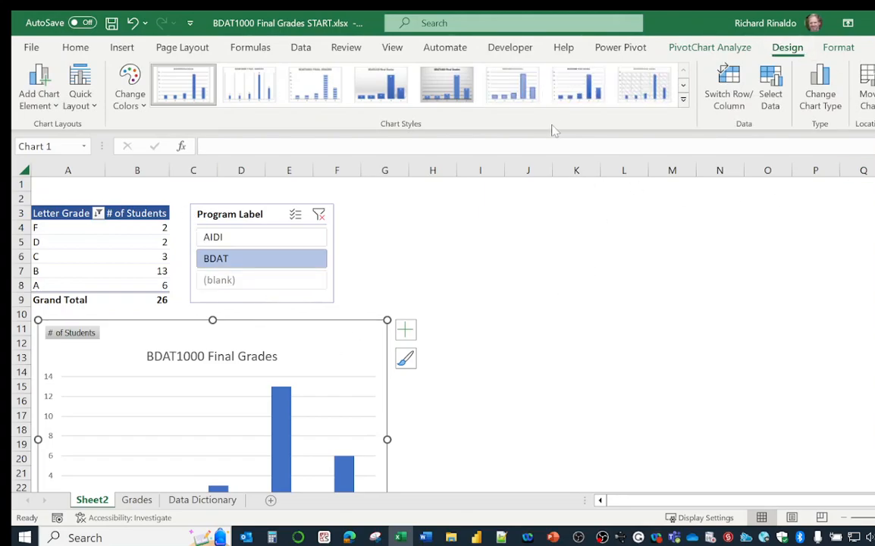
pyautogui.click(683, 103)
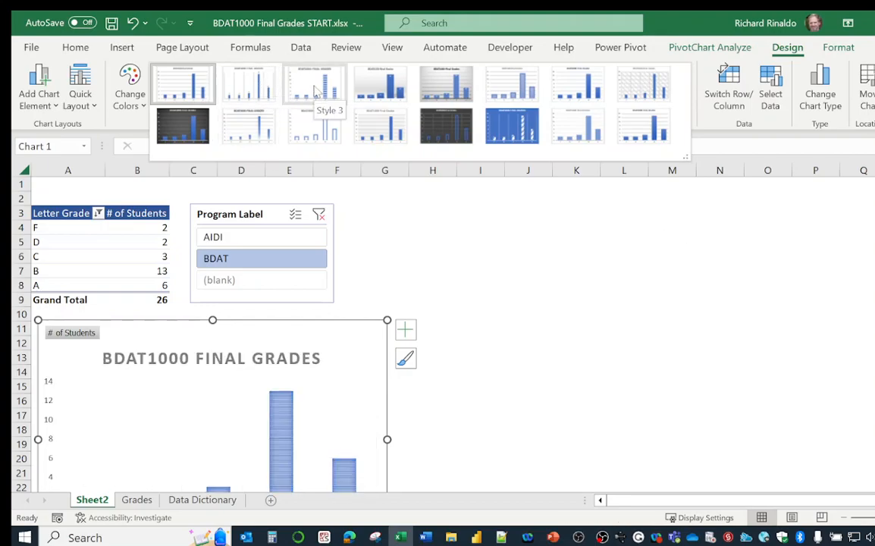
pyautogui.click(386, 86)
pyautogui.click(386, 85)
pyautogui.scroll(-3, 379, 423)
pyautogui.click(562, 331)
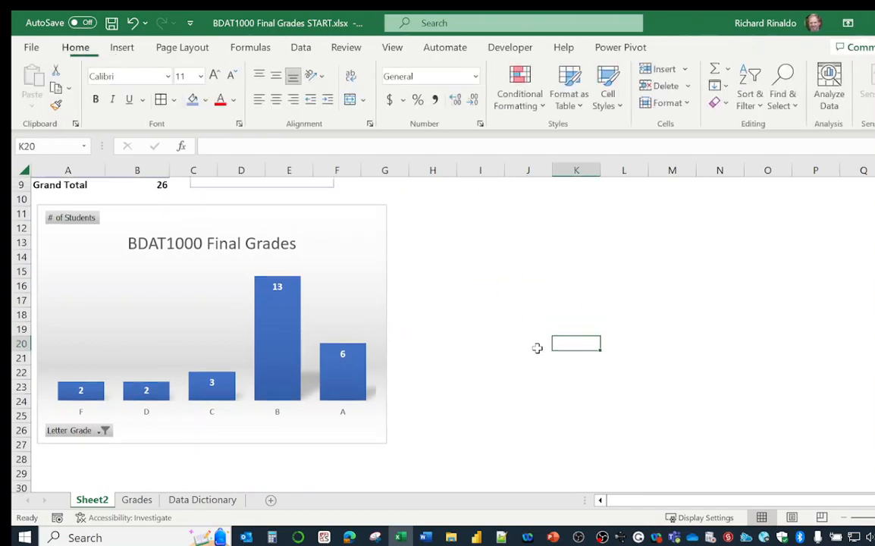
# Clear the Program Label slicer's filter and view the whole PivotTable and PivotChart together
pyautogui.scroll(2, 539, 347)
pyautogui.scroll(1, 279, 252)
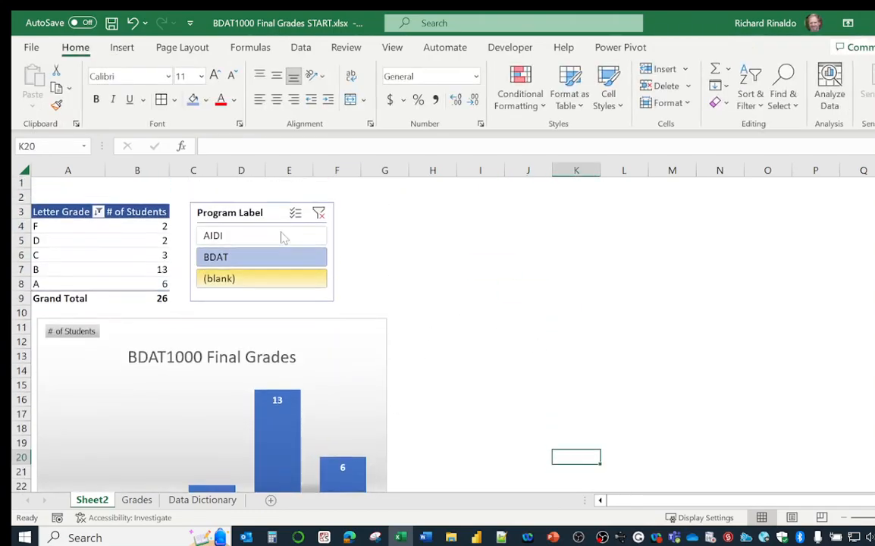
pyautogui.click(319, 215)
pyautogui.scroll(-4, 526, 331)
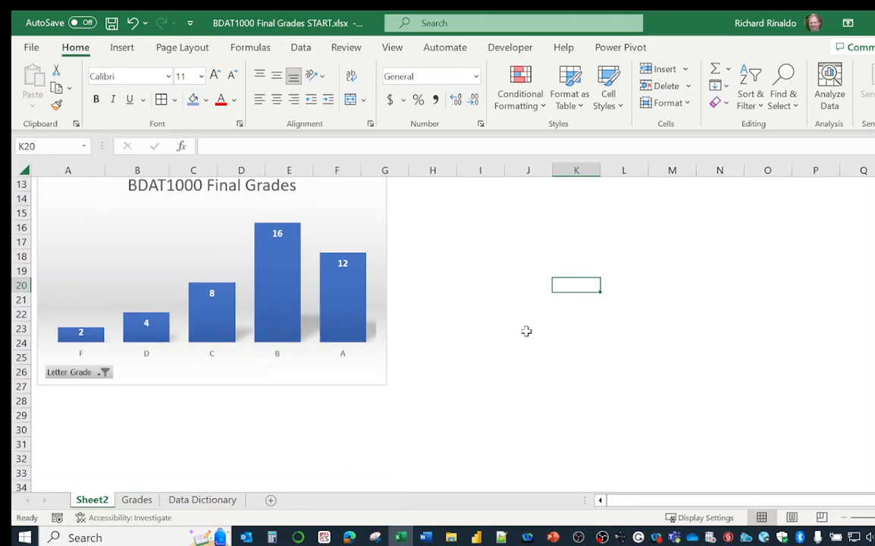
pyautogui.scroll(1, 526, 331)
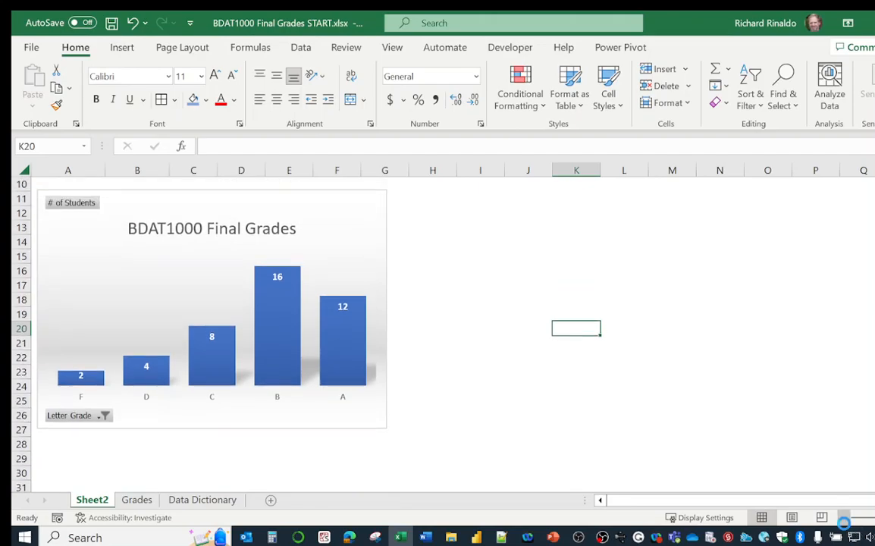
pyautogui.click(842, 518)
pyautogui.click(843, 518)
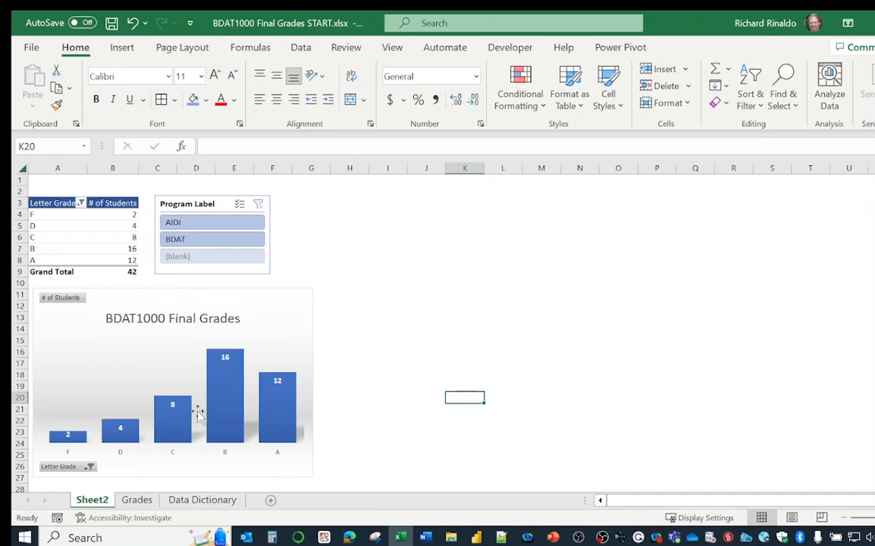
# Review the labelled data on the Grades sheet and the lookup tables on the Data Dictionary sheet
pyautogui.click(139, 501)
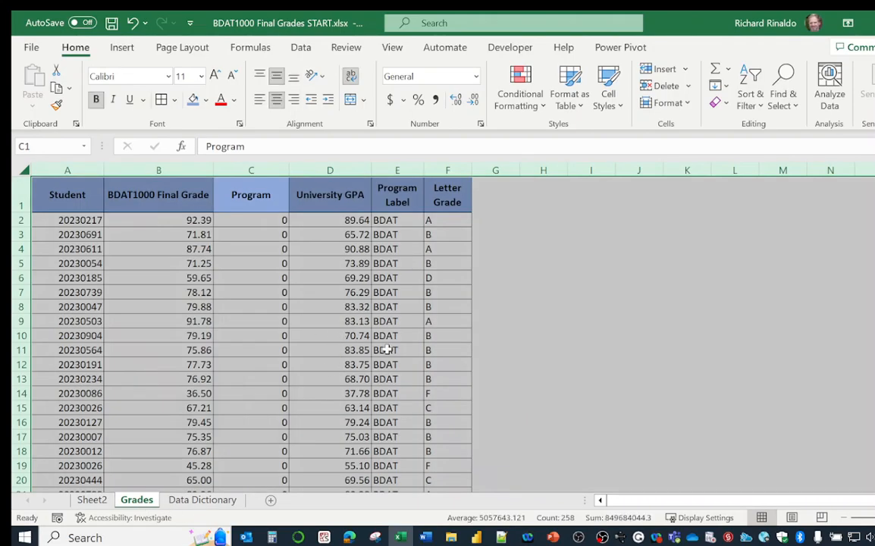
pyautogui.click(686, 321)
pyautogui.click(203, 499)
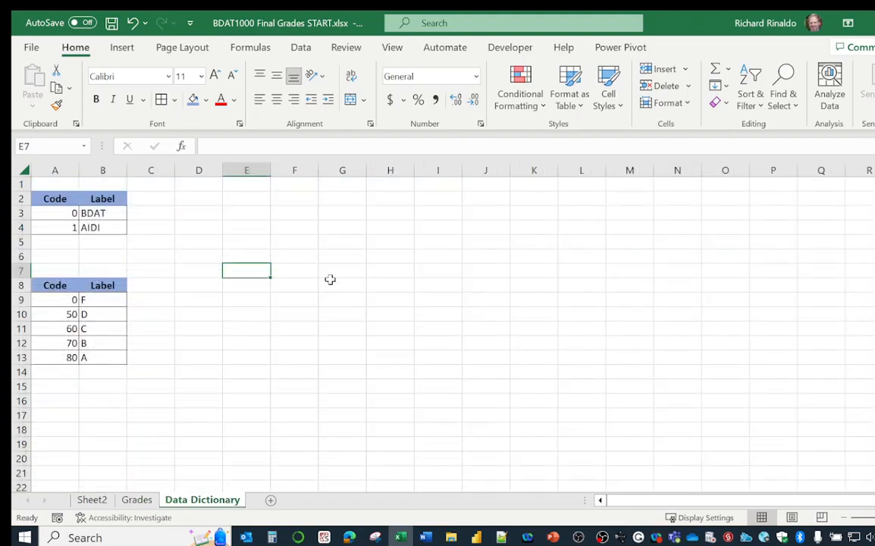
pyautogui.click(331, 280)
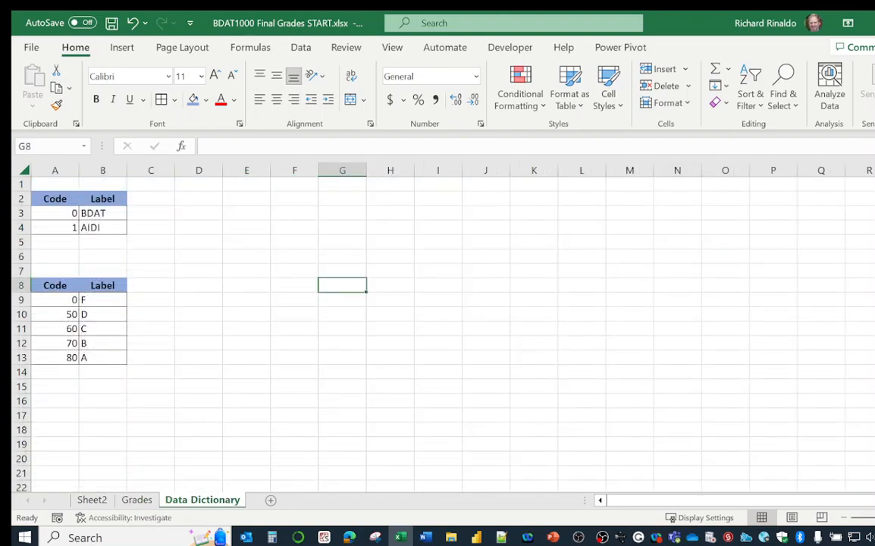